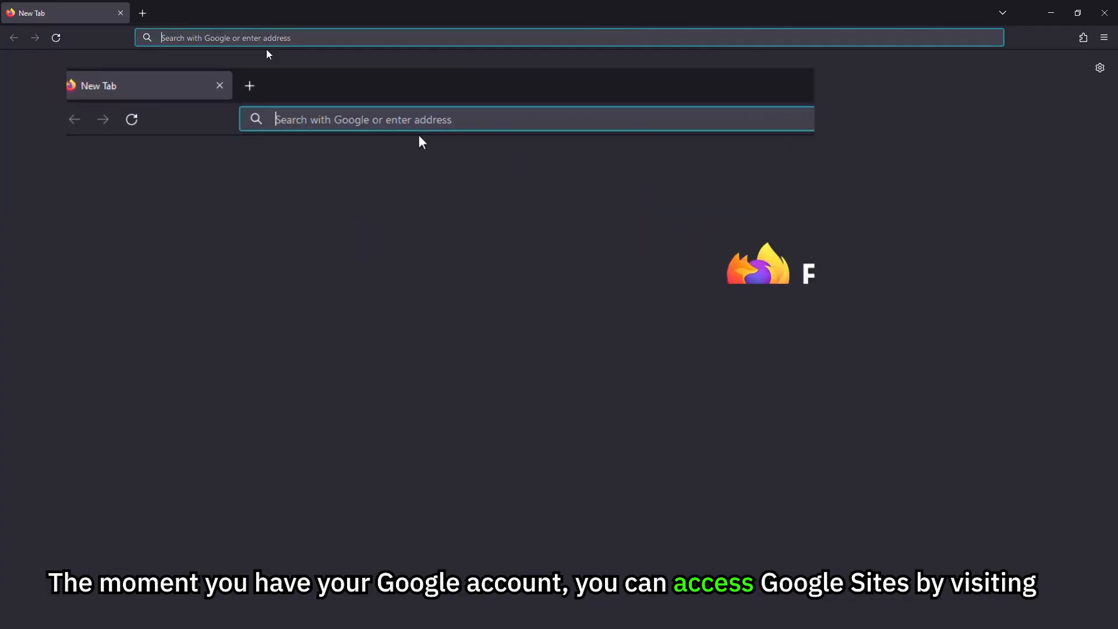
# Step: Go to sites.google.com and start a new blank site
pyautogui.write('sites.goog')
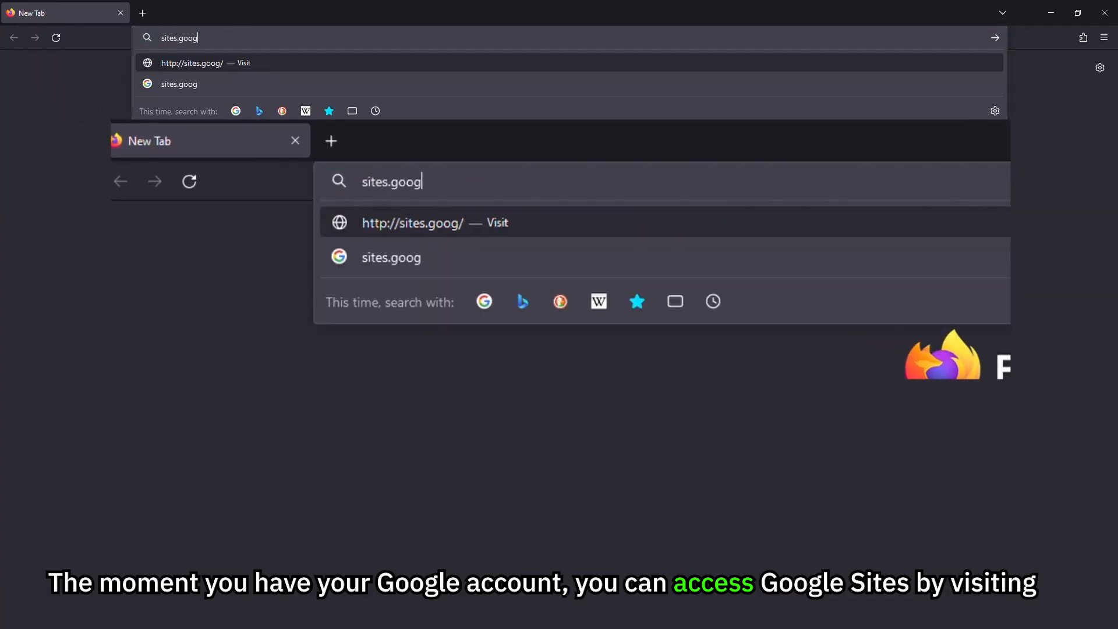
pyautogui.write('le.com')
pyautogui.press('Return')
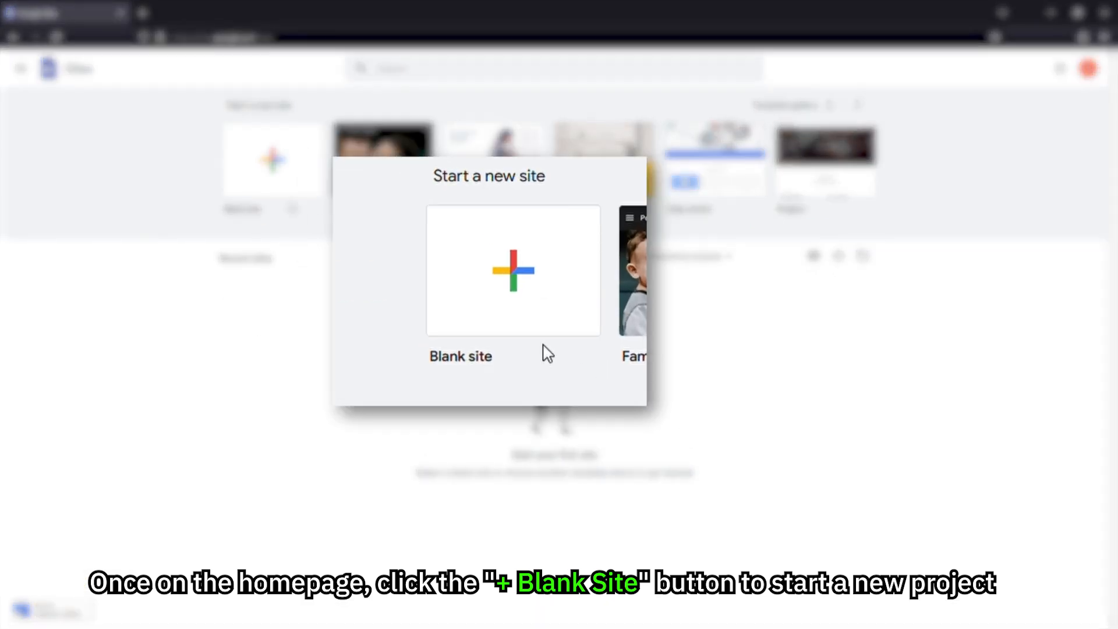
pyautogui.click(527, 328)
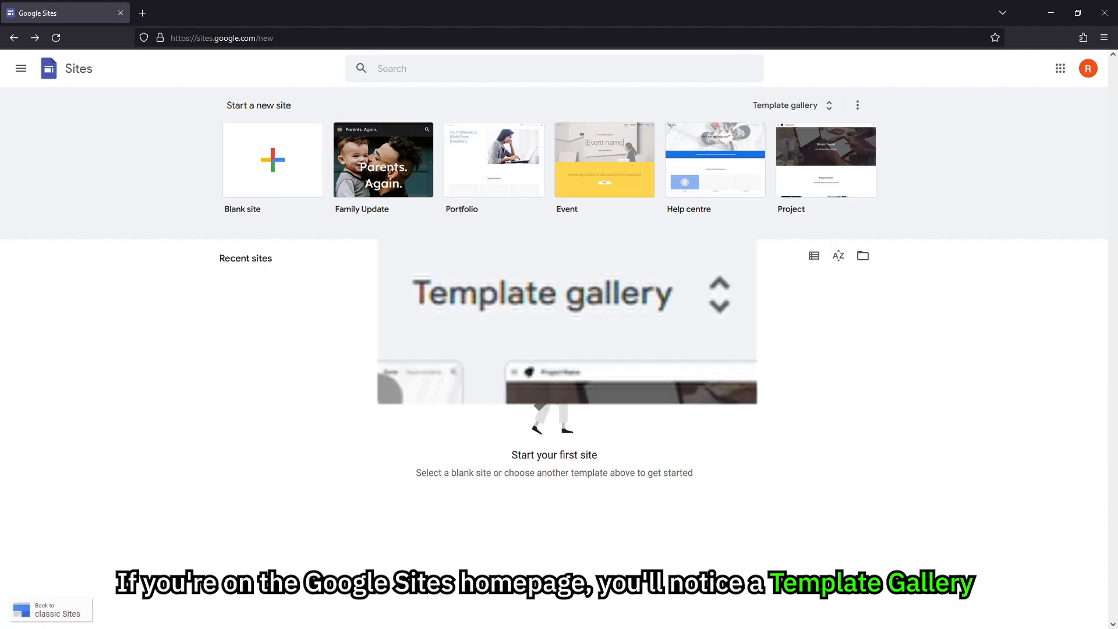
# Step: Browse the template gallery's categories and look over the portfolio site's home page
pyautogui.click(813, 116)
pyautogui.scroll(-2, 504, 338)
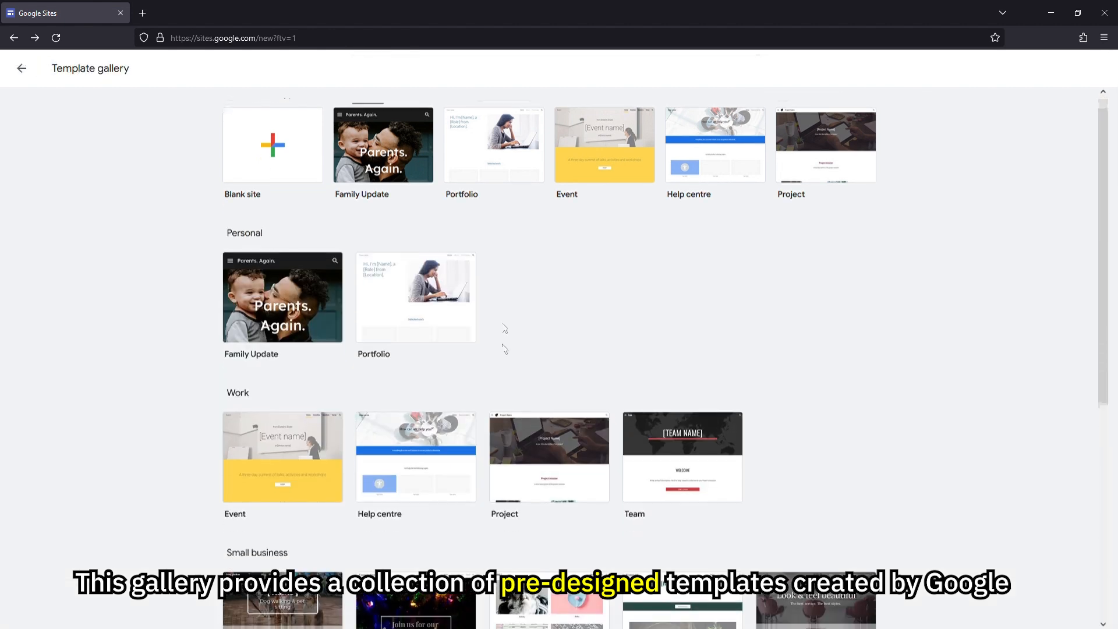
pyautogui.scroll(-2, 505, 337)
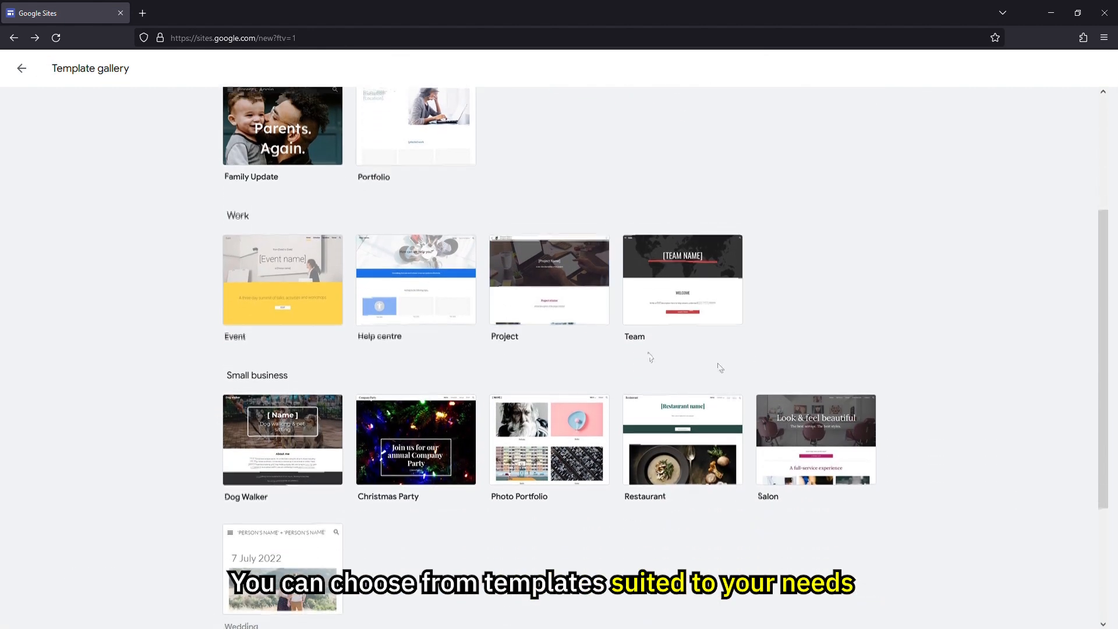
pyautogui.scroll(-1, 748, 353)
pyautogui.scroll(-1, 743, 349)
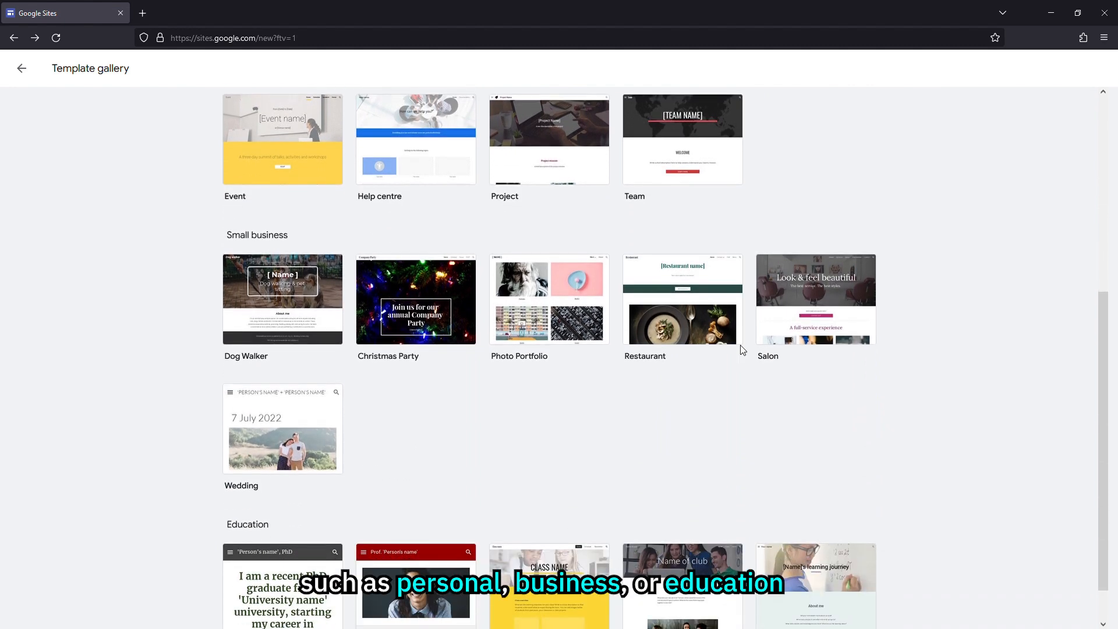
pyautogui.scroll(-1, 743, 350)
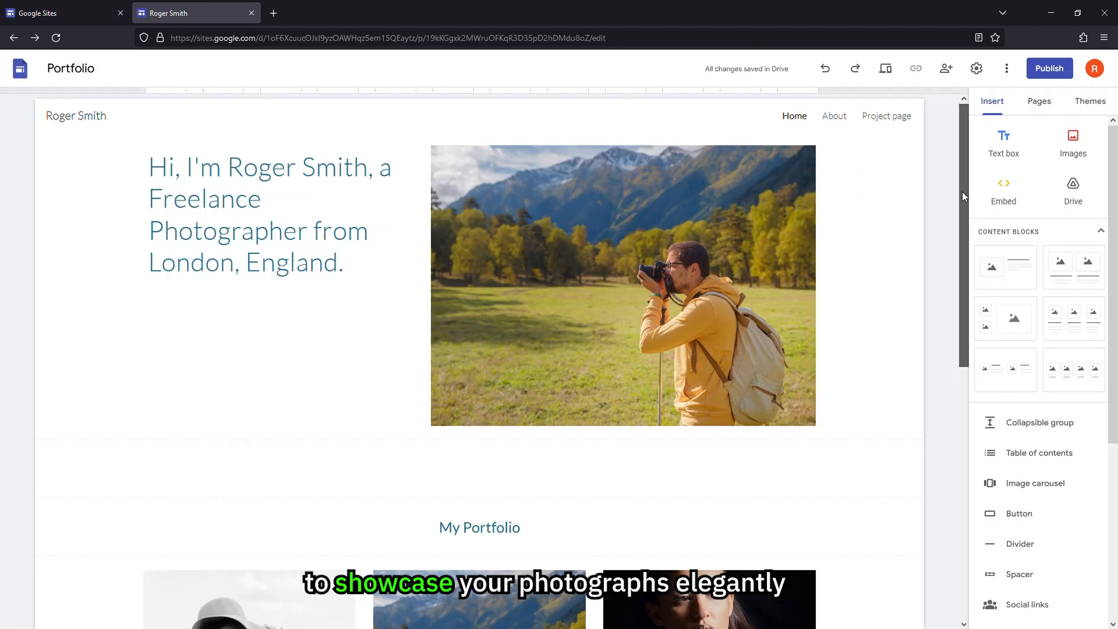
pyautogui.moveTo(966, 194); pyautogui.dragTo(984, 370)
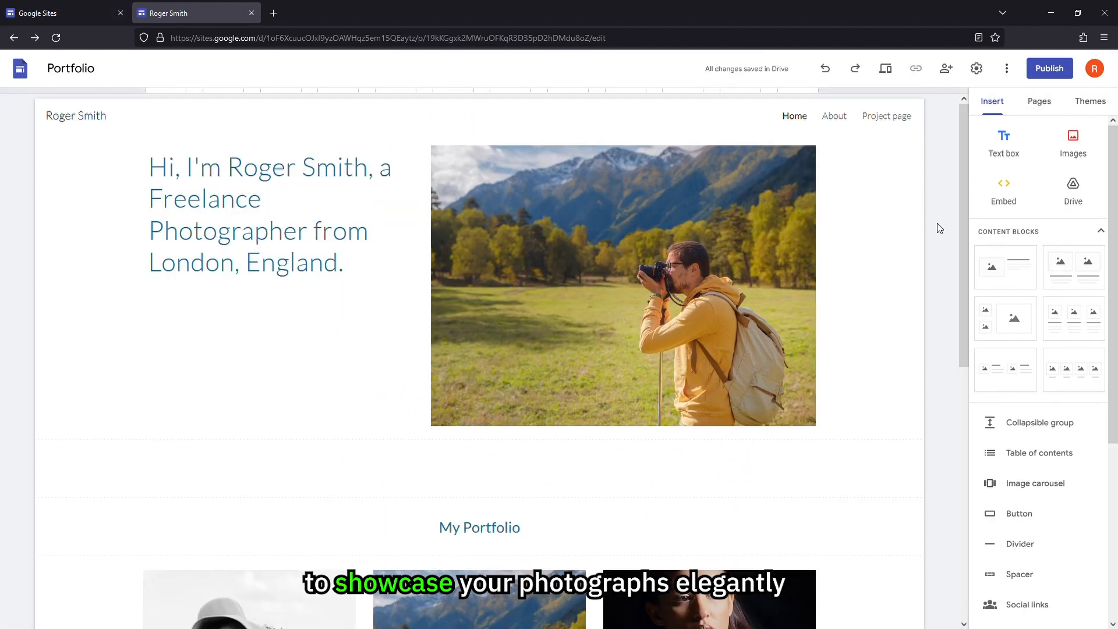
pyautogui.moveTo(963, 192); pyautogui.dragTo(985, 385)
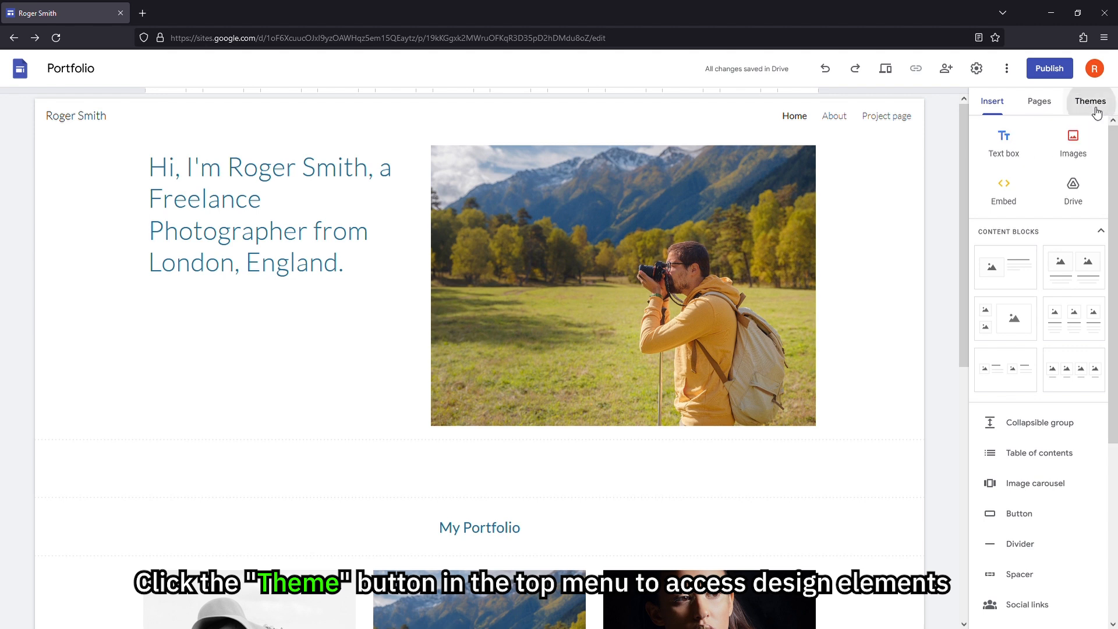
# Step: Try the Simple theme in pink and the Aristotle theme, and apply the Diplomat theme to the site
pyautogui.click(1095, 104)
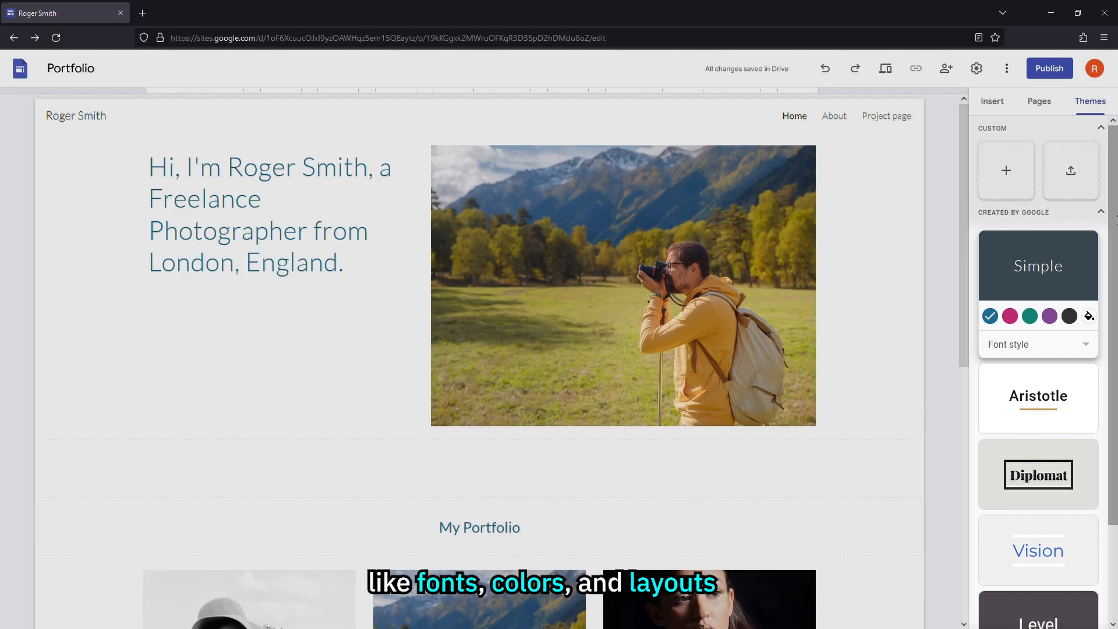
pyautogui.scroll(-2, 1036, 291)
pyautogui.click(1011, 211)
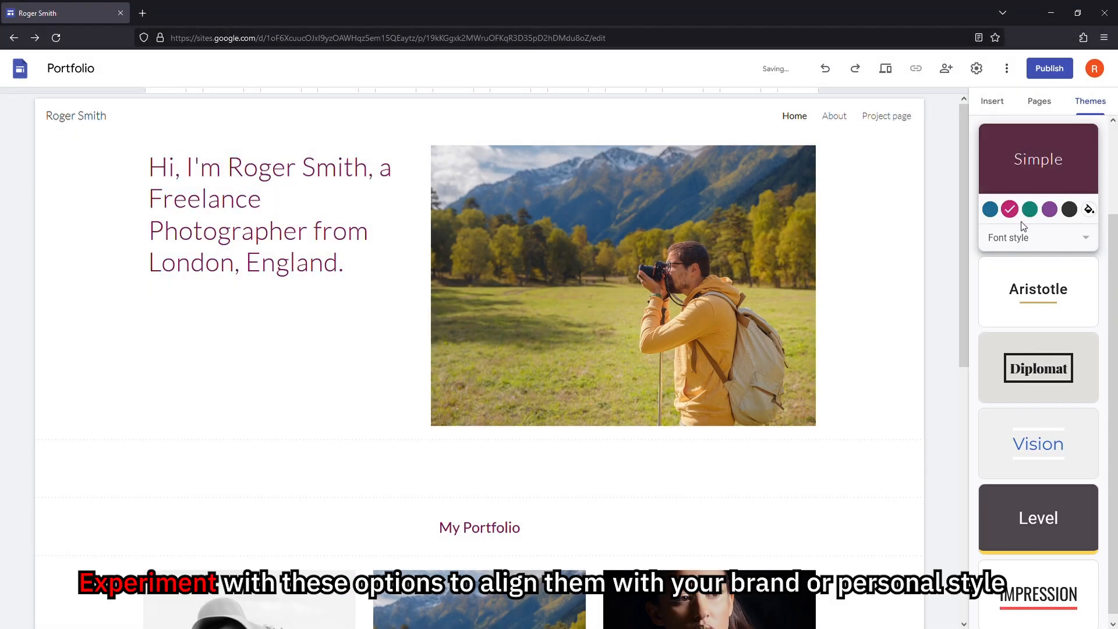
pyautogui.click(1058, 292)
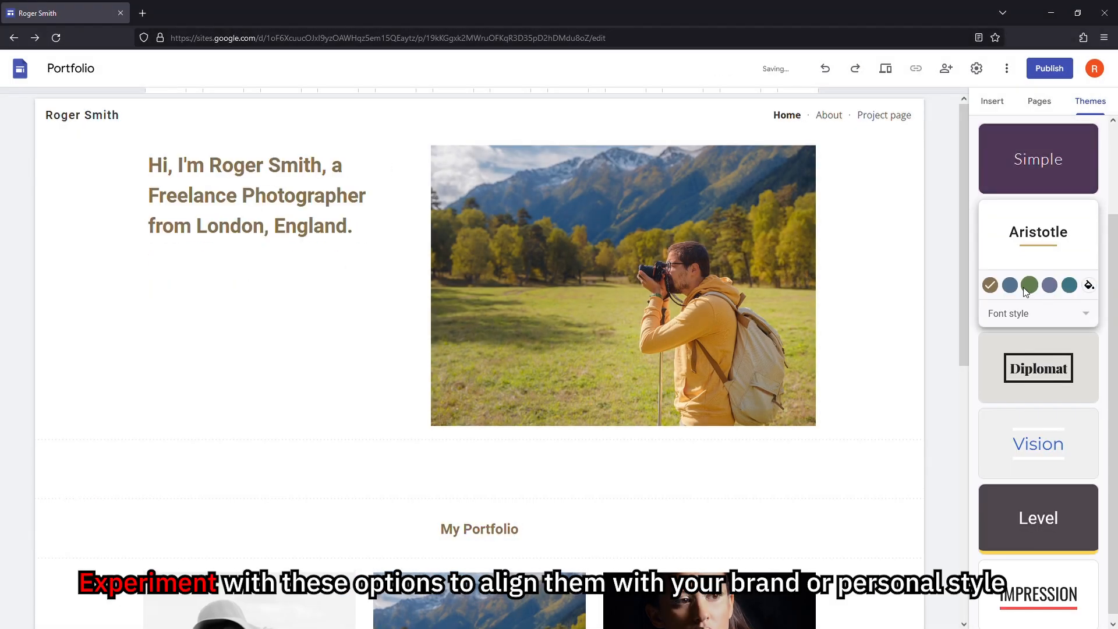
pyautogui.click(1038, 368)
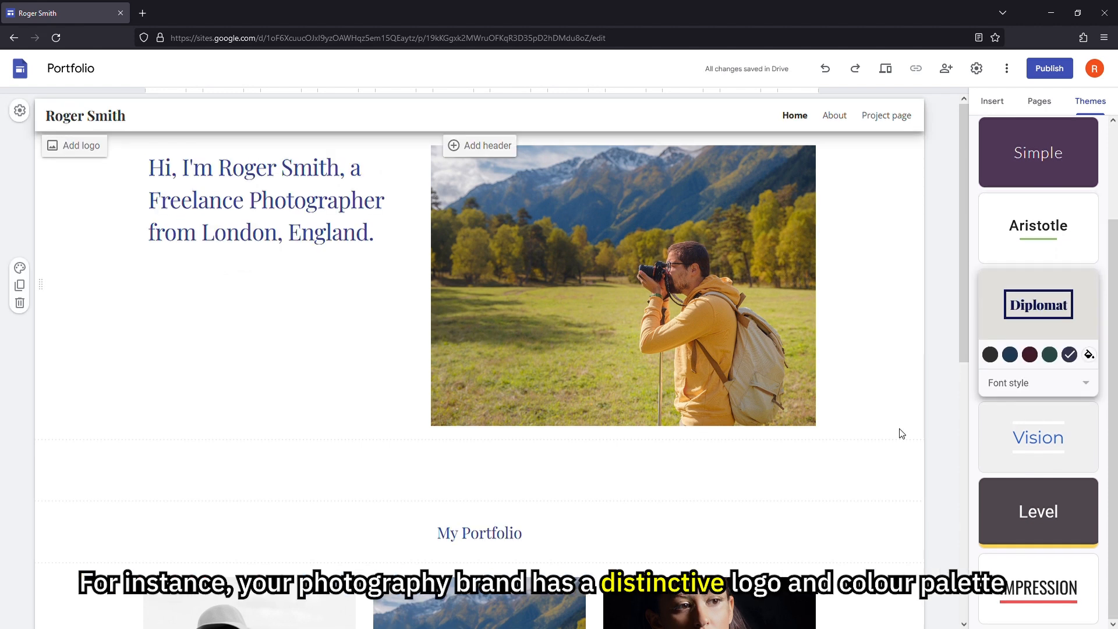
# Step: Upload a logo image to the site's navigation bar and use the logo colour for the theme
pyautogui.click(82, 146)
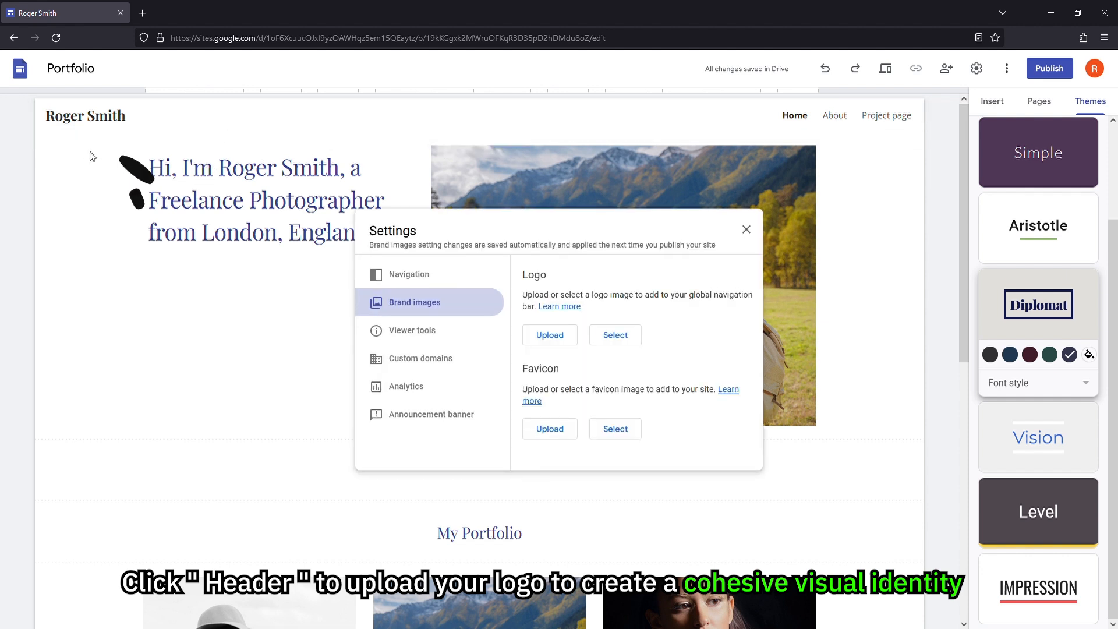
pyautogui.click(545, 342)
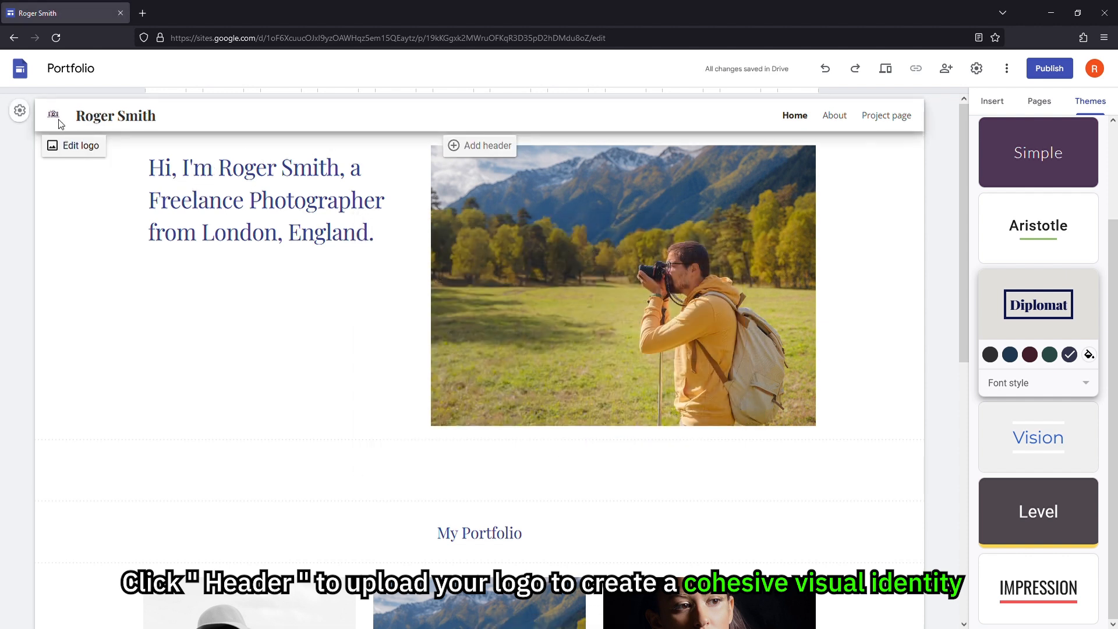
pyautogui.click(75, 149)
pyautogui.scroll(-2, 629, 344)
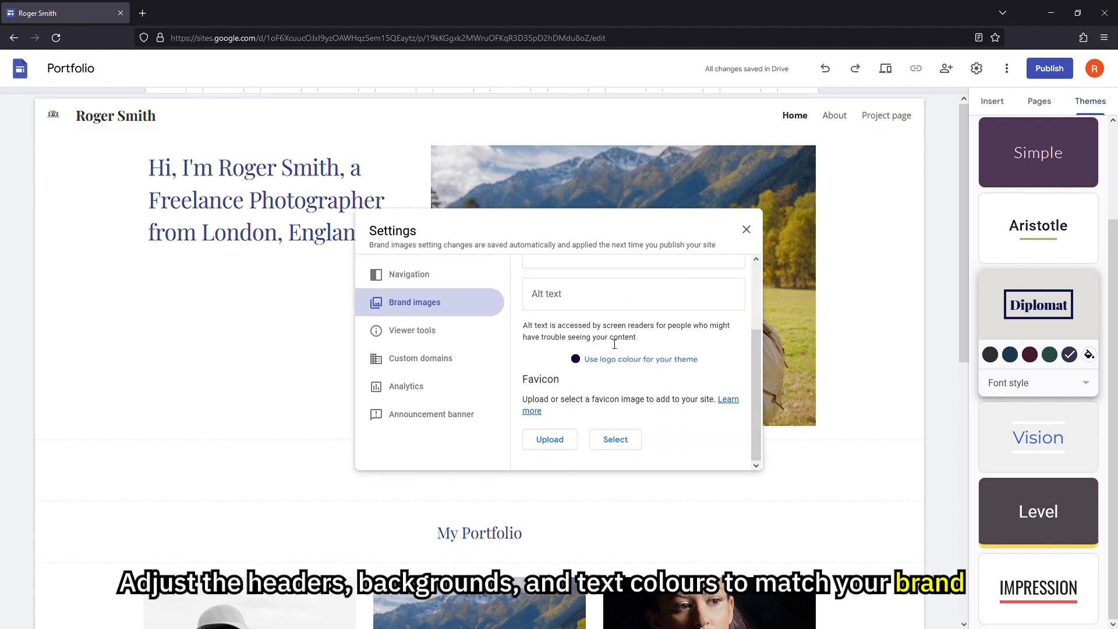
pyautogui.scroll(2, 608, 351)
pyautogui.scroll(-2, 598, 359)
pyautogui.scroll(2, 669, 392)
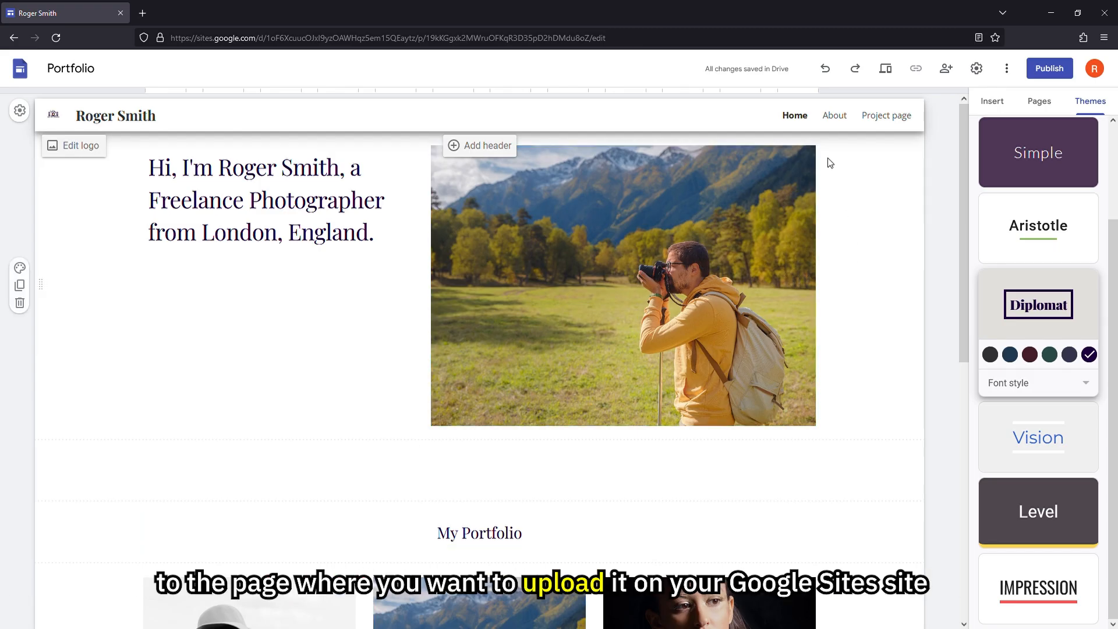
# Step: On the About page, replace the large image above the opening statement with an uploaded one
pyautogui.click(835, 116)
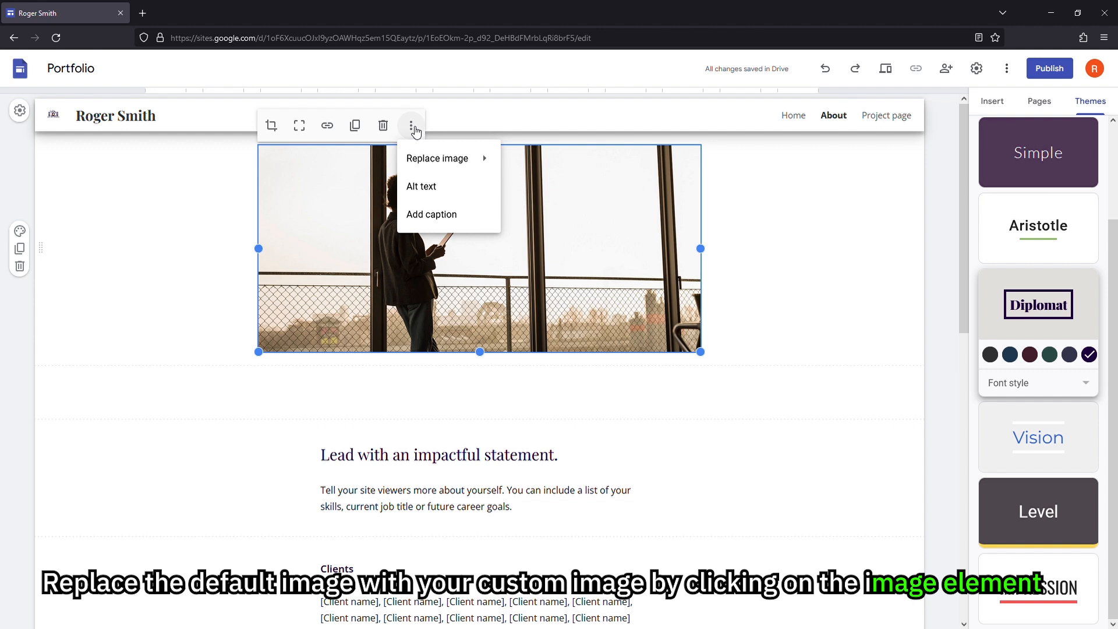
pyautogui.moveTo(438, 161)
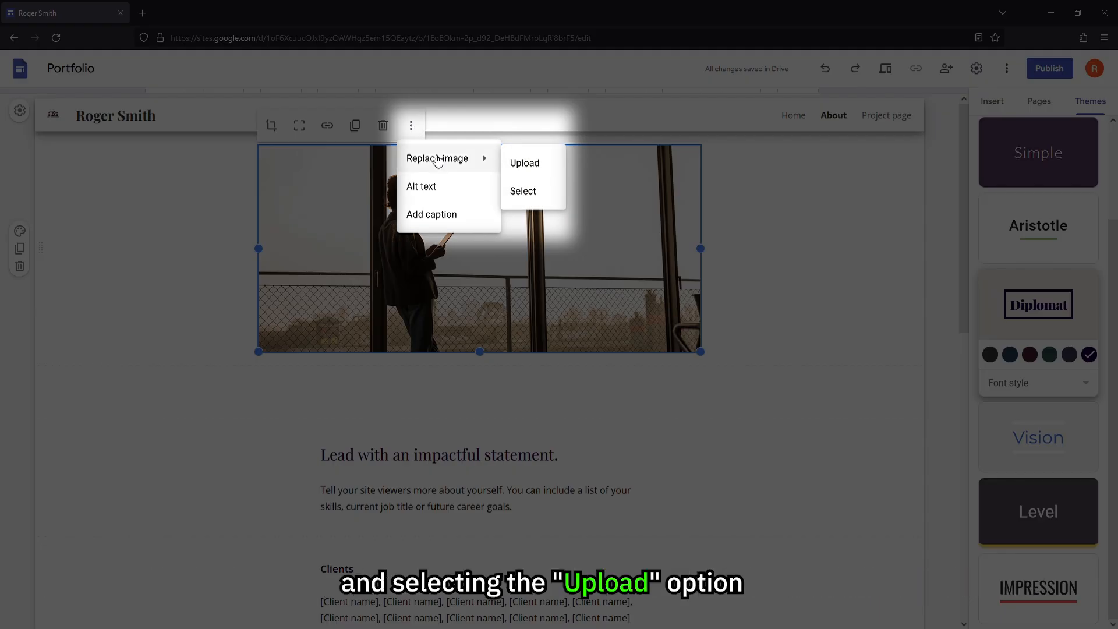
pyautogui.click(528, 167)
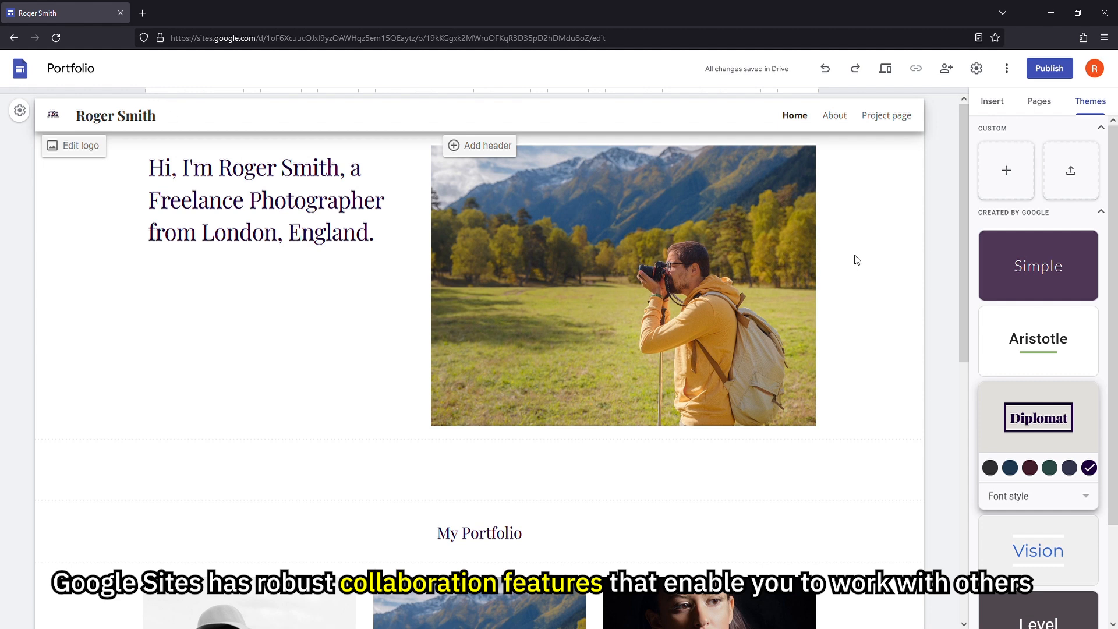
# Step: Share the site's draft by setting its general access to Anyone with the link
pyautogui.click(946, 70)
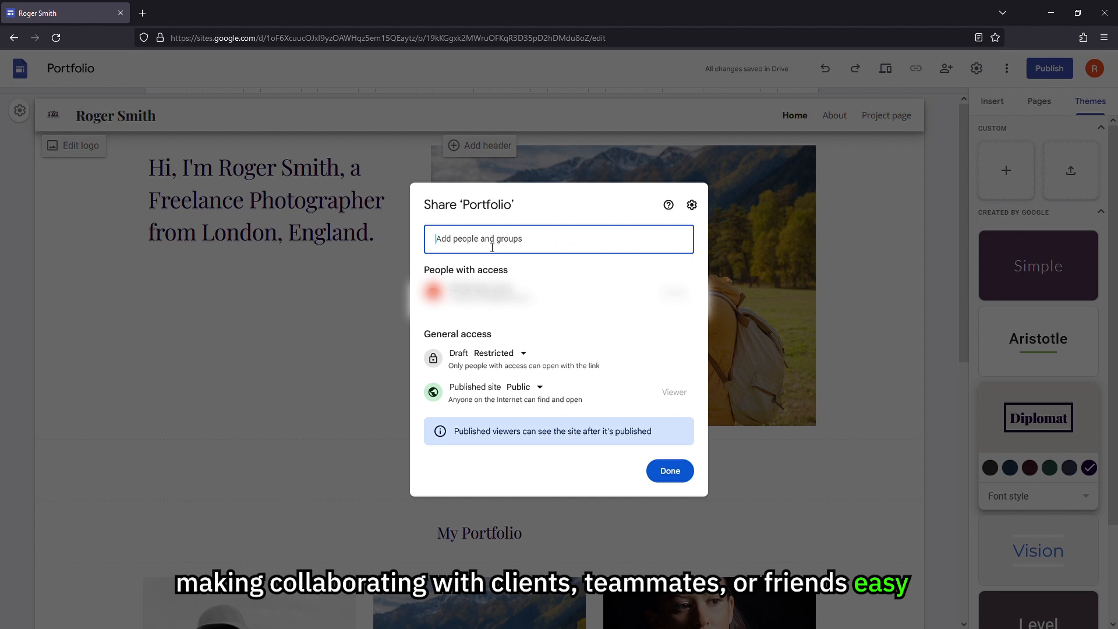
pyautogui.click(504, 355)
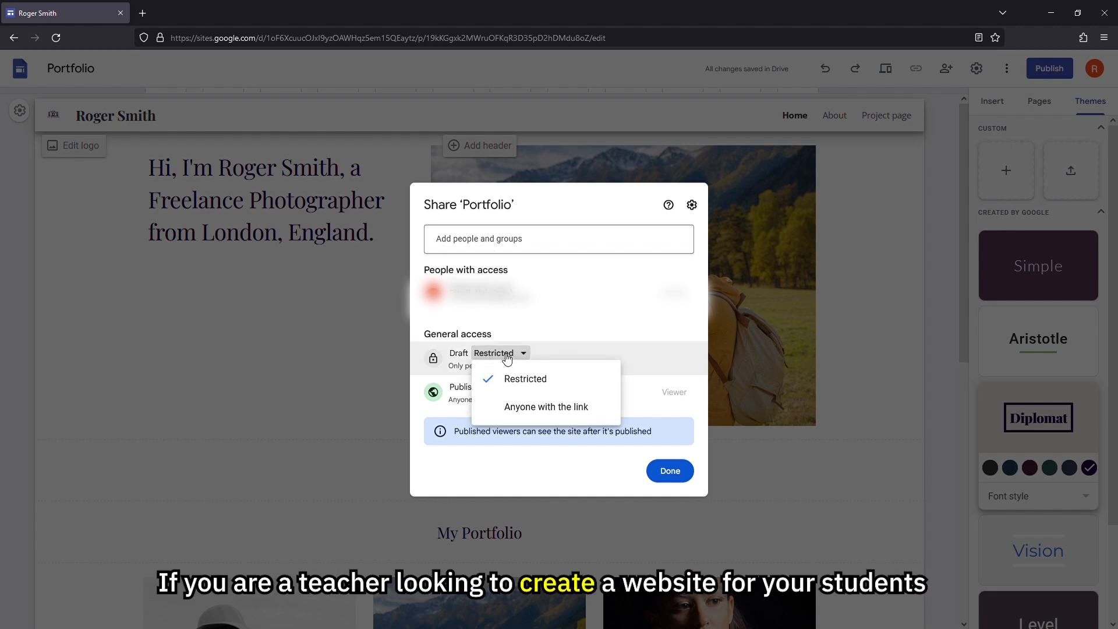
pyautogui.click(538, 411)
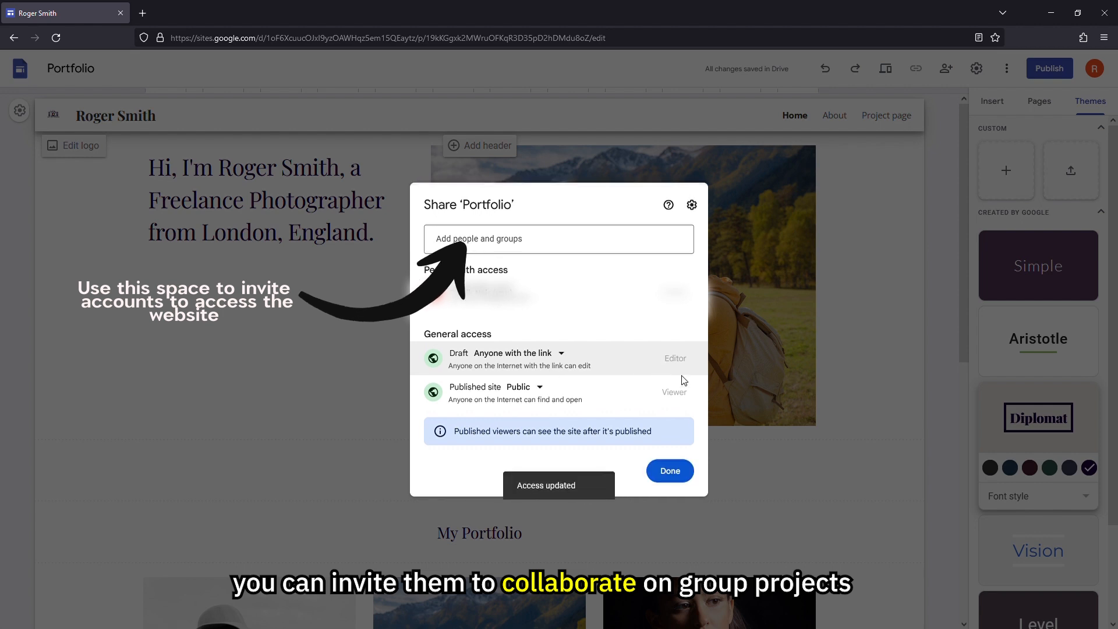
pyautogui.click(670, 470)
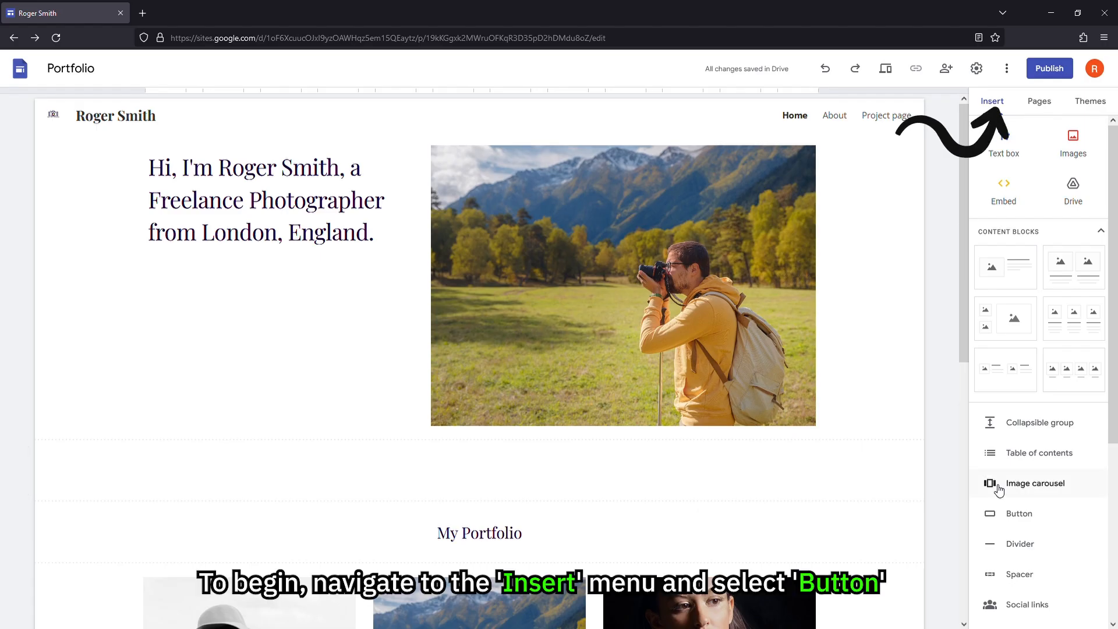
# Step: Set up a new button for the home page, named About and linked to the site's About page
pyautogui.scroll(-4, 961, 477)
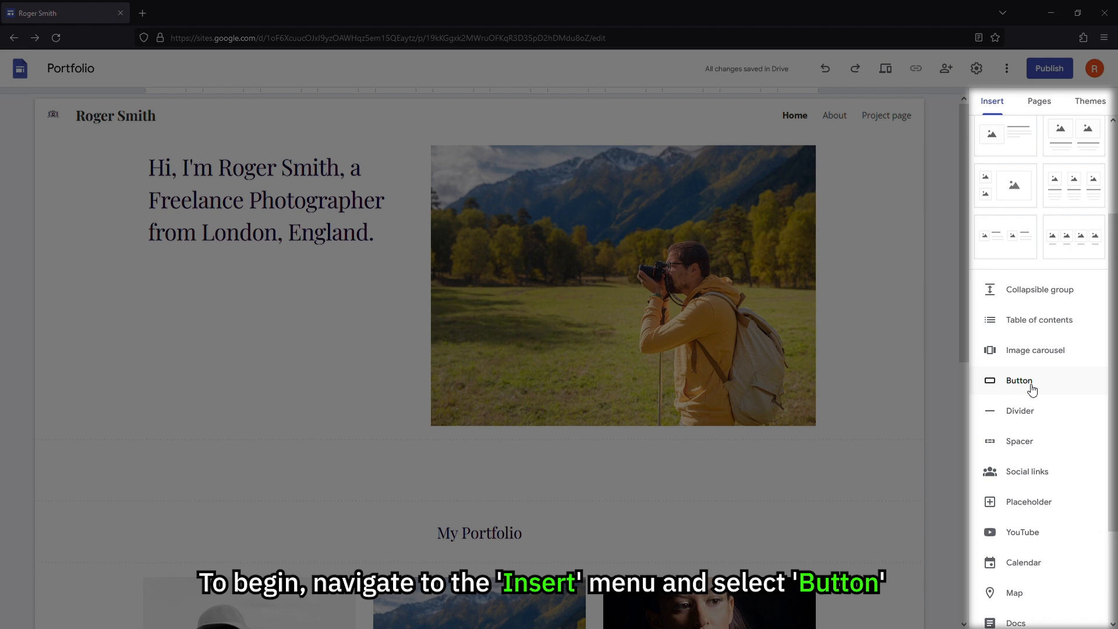
pyautogui.click(1041, 388)
pyautogui.write('About')
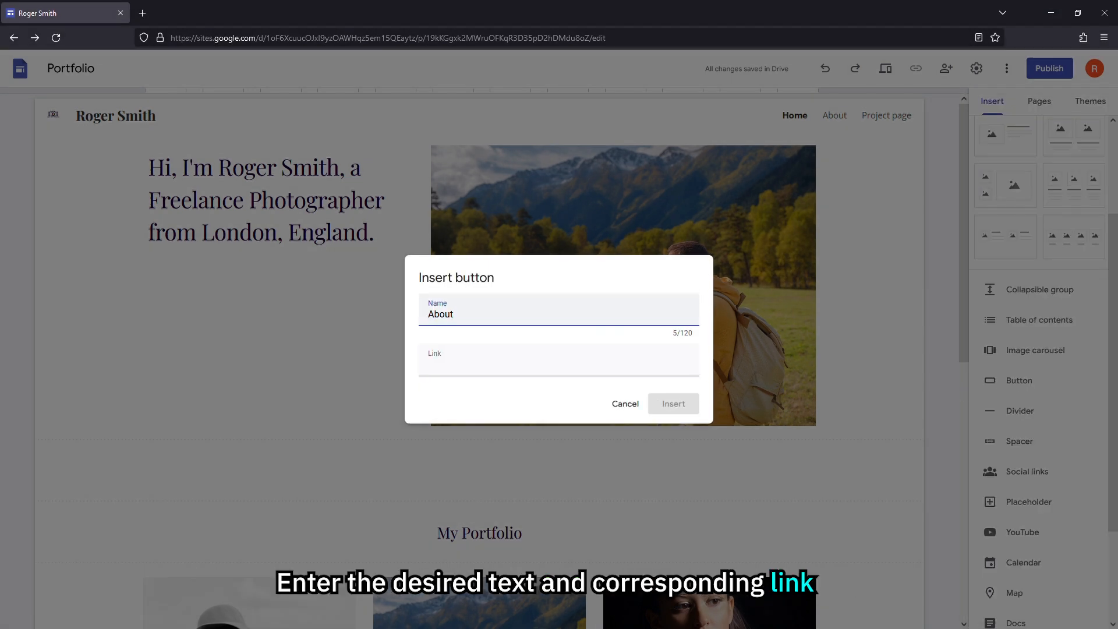
pyautogui.click(477, 372)
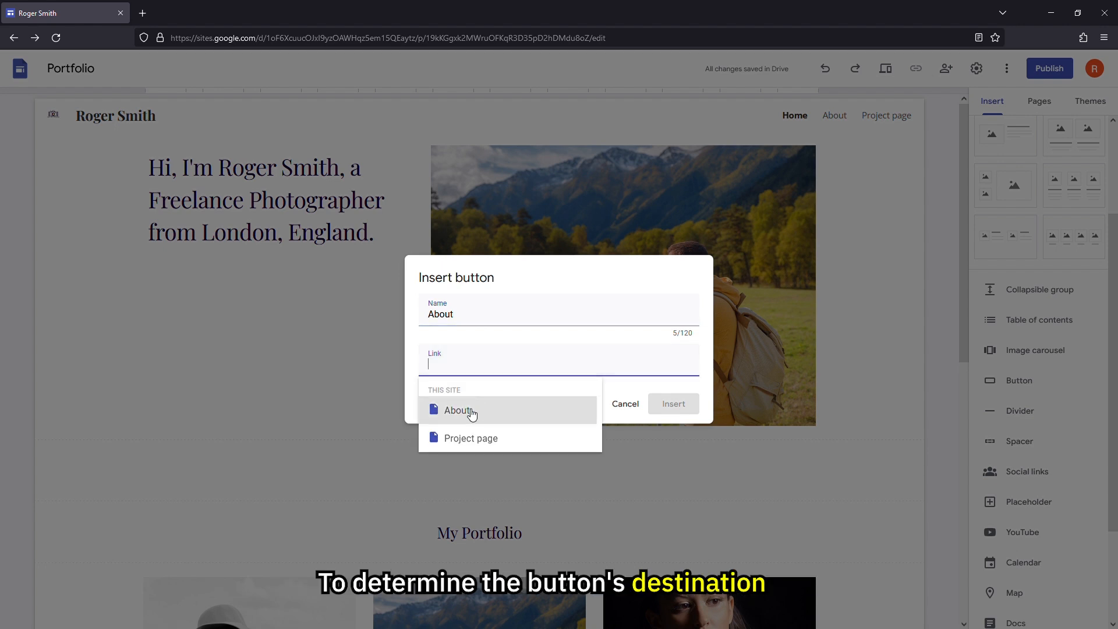
pyautogui.click(503, 418)
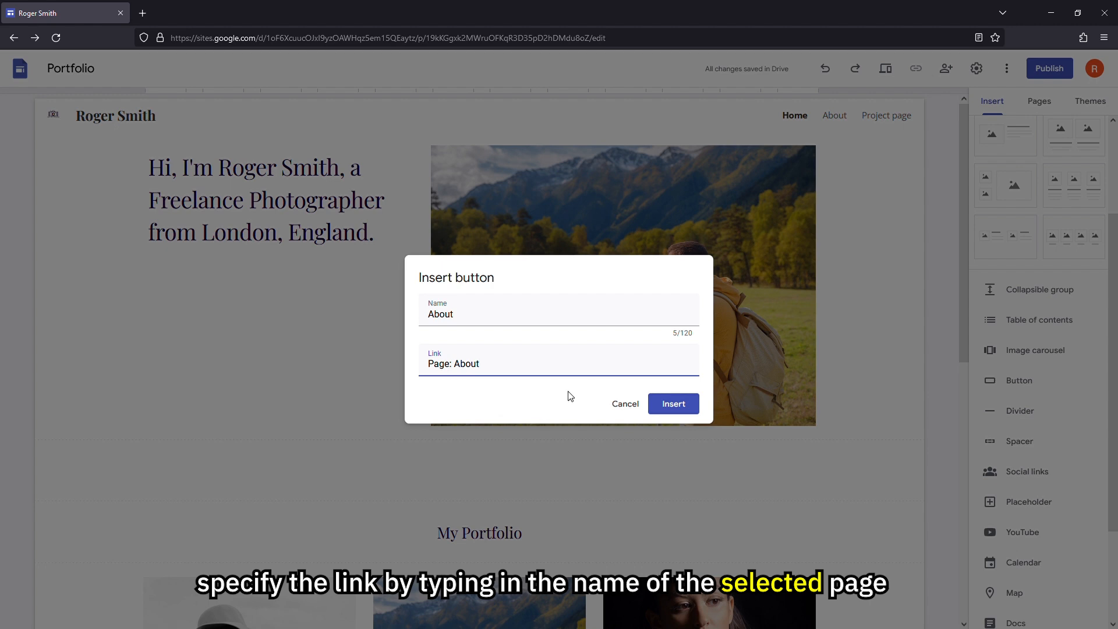
pyautogui.click(690, 415)
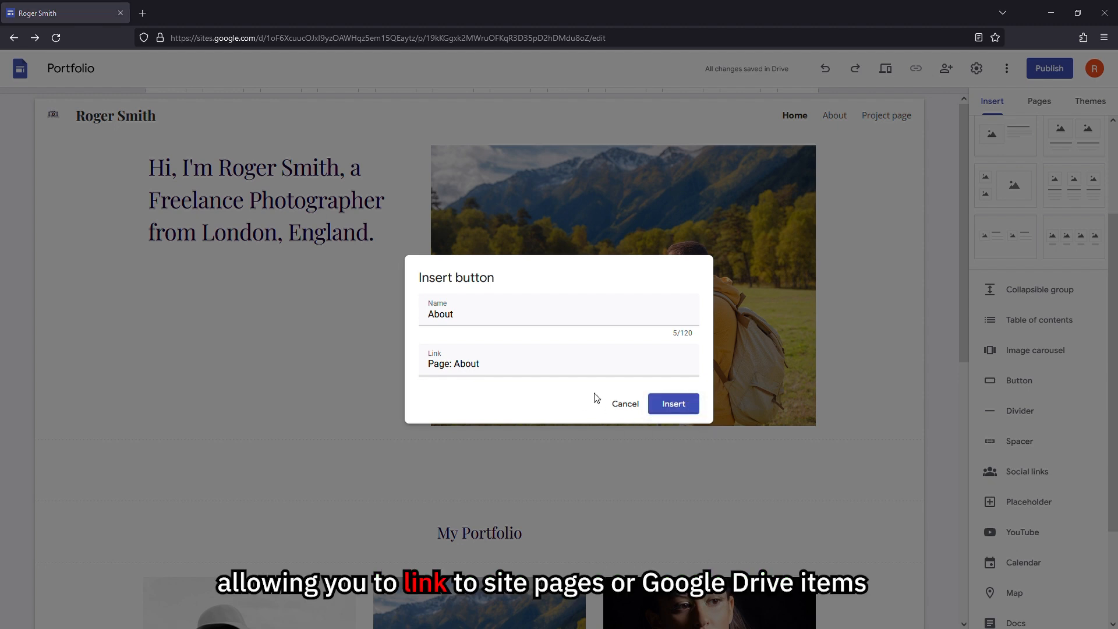
pyautogui.click(573, 364)
pyautogui.press('BackSpace')
pyautogui.press('BackSpace')
pyautogui.press('BackSpace')
pyautogui.press('BackSpace')
pyautogui.press('BackSpace')
pyautogui.press('BackSpace')
pyautogui.press('BackSpace')
pyautogui.press('BackSpace')
pyautogui.press('BackSpace')
pyautogui.press('BackSpace')
pyautogui.press('BackSpace')
pyautogui.write('https://www.youtube.com/')
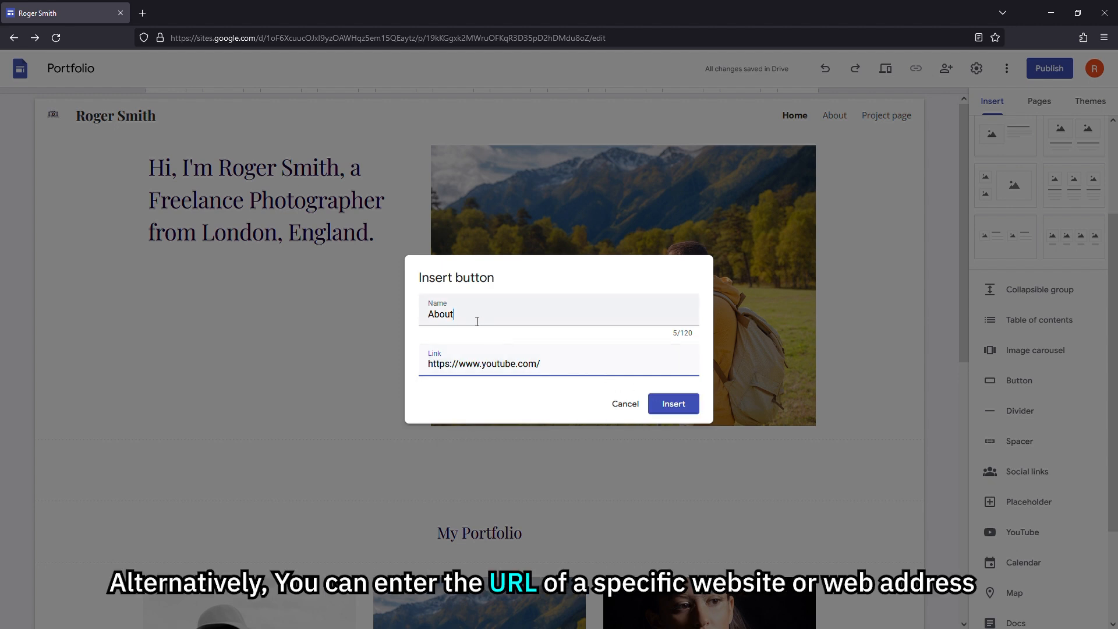
pyautogui.moveTo(477, 321); pyautogui.dragTo(430, 320)
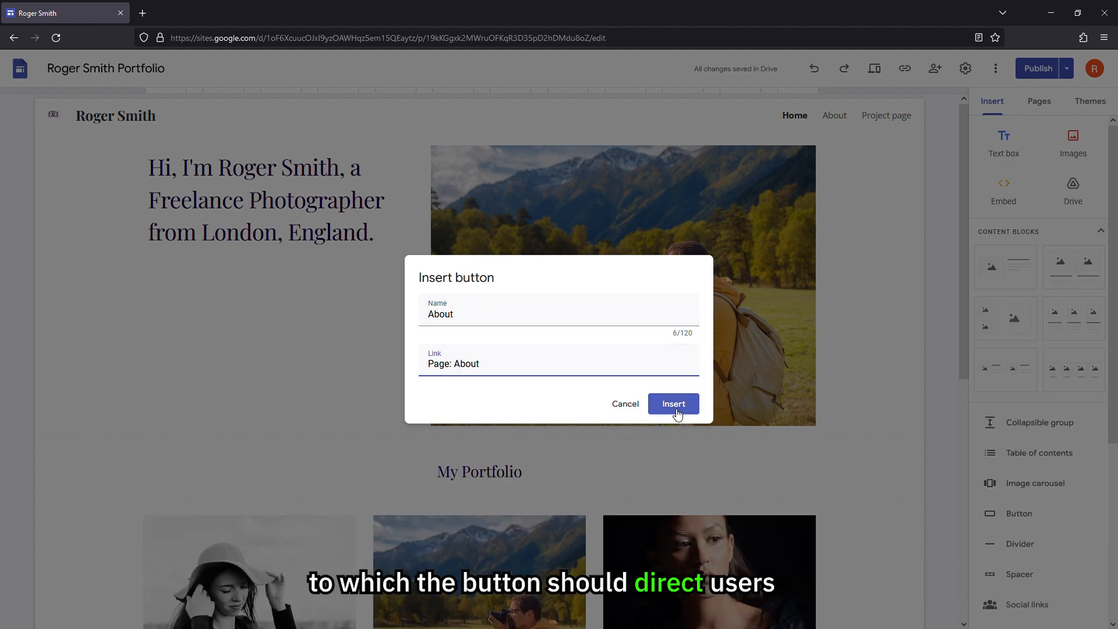
# Step: Insert the About button, linked to the About page, into the home page
pyautogui.click(676, 412)
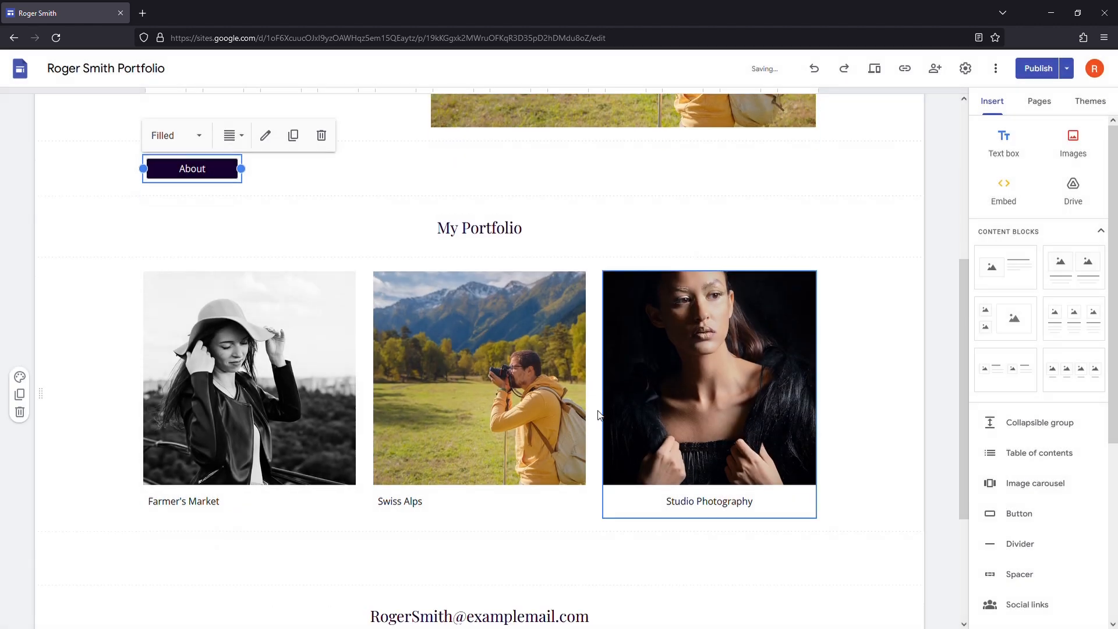
pyautogui.scroll(2, 510, 306)
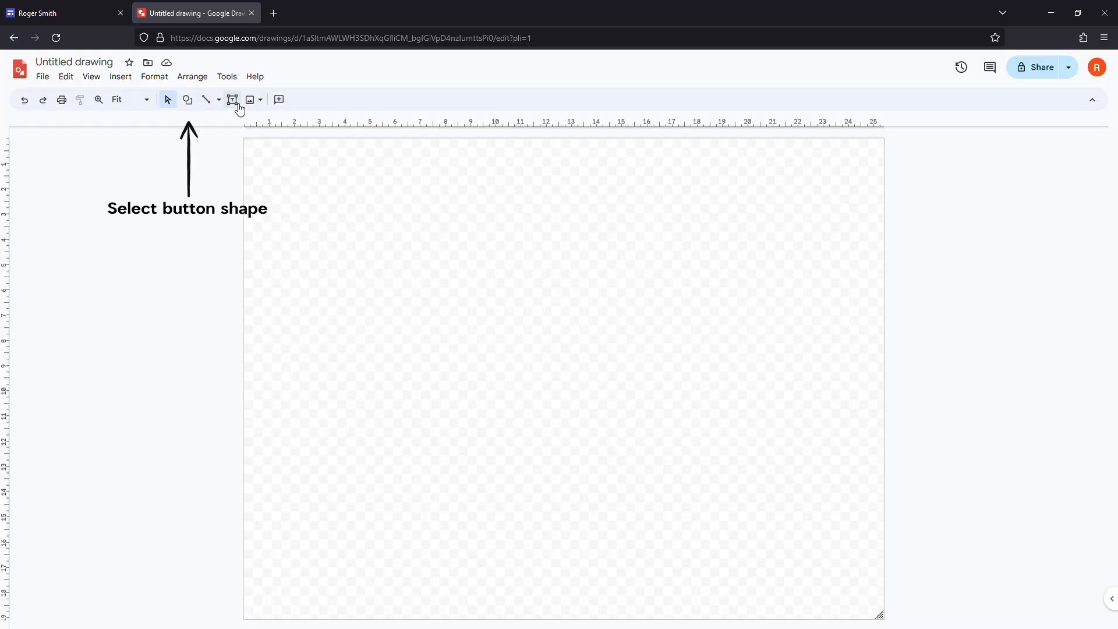
# Step: In the untitled Google Drawings file, draw a rounded rectangle about 13.5 by 6.7 cm near the canvas centre
pyautogui.click(187, 99)
pyautogui.moveTo(215, 120)
pyautogui.click(353, 120)
pyautogui.moveTo(402, 310); pyautogui.dragTo(752, 487)
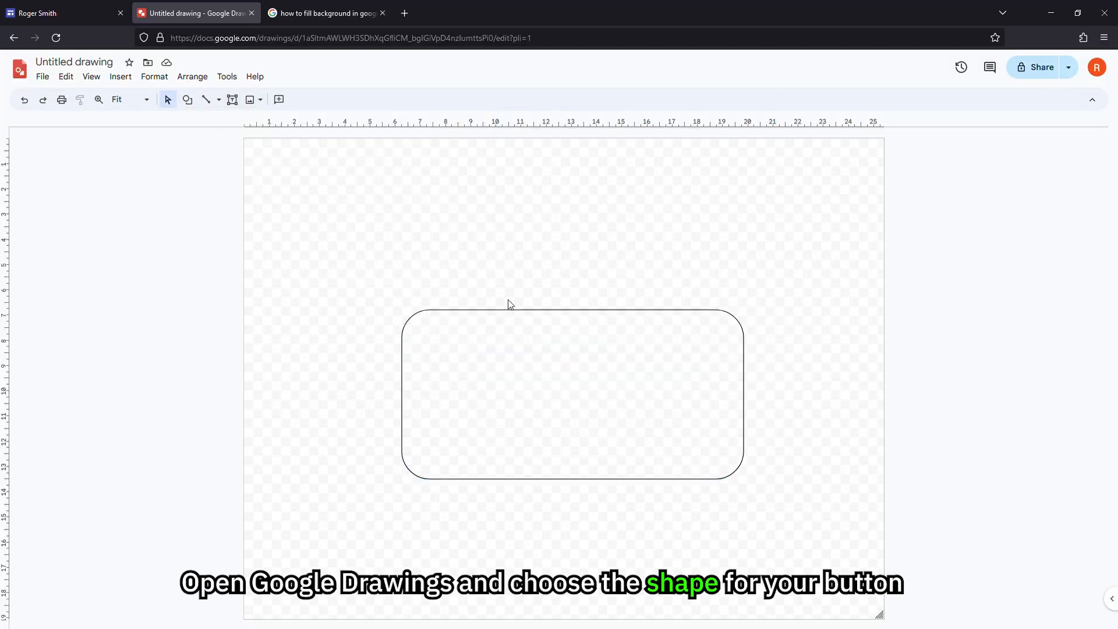
# Step: Fill the drawing's background with dark purple and set the rounded rectangle's border colour to white
pyautogui.rightClick(495, 241)
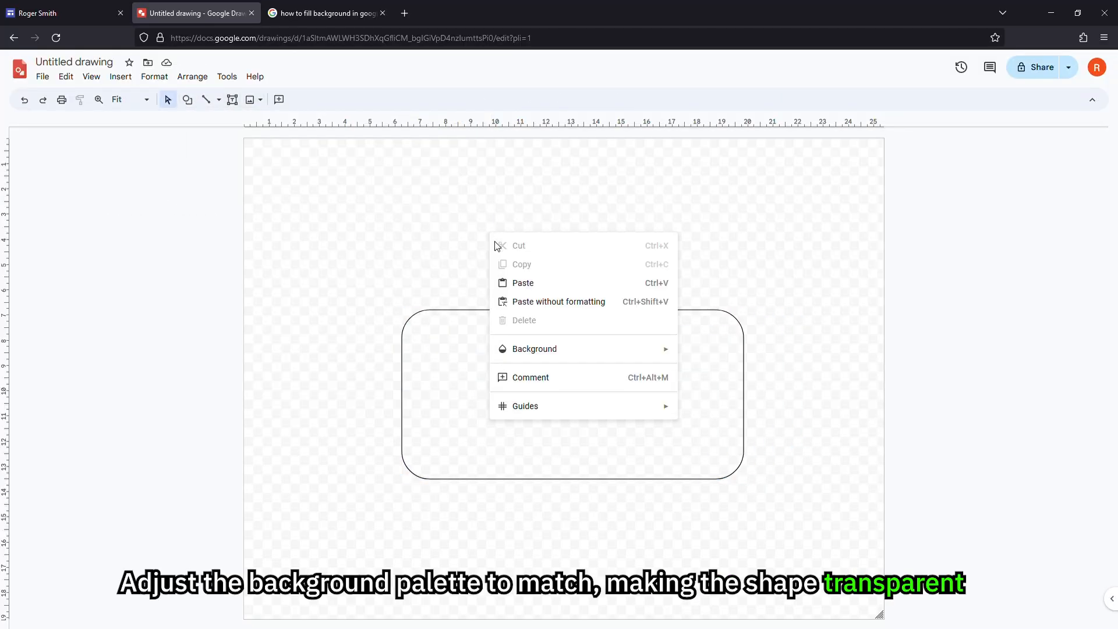
pyautogui.moveTo(543, 347)
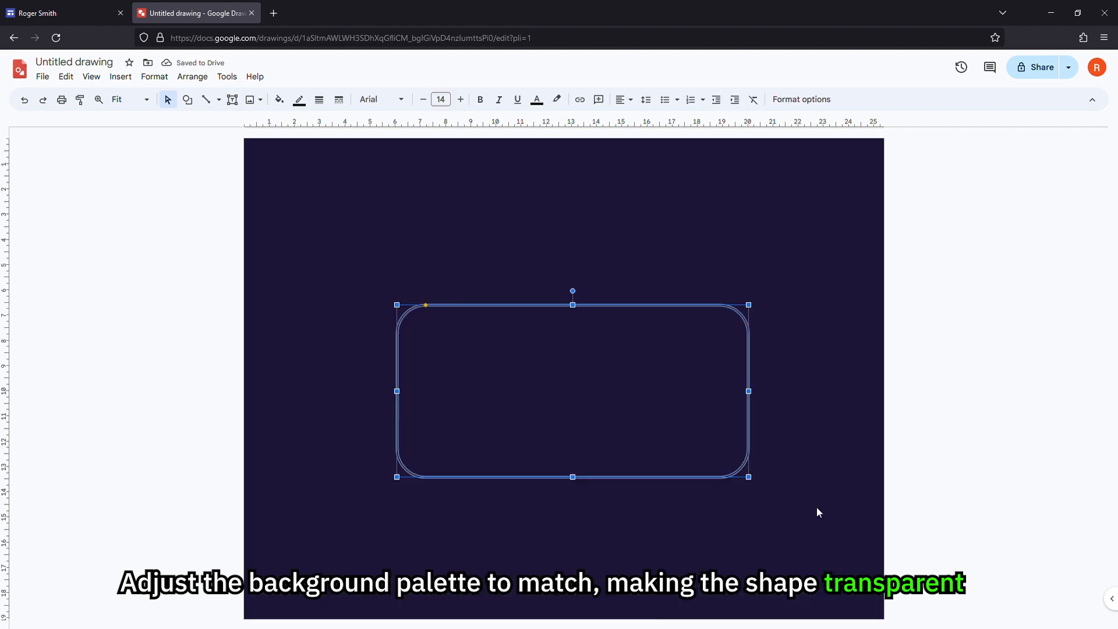
pyautogui.click(837, 521)
pyautogui.click(618, 419)
pyautogui.click(300, 99)
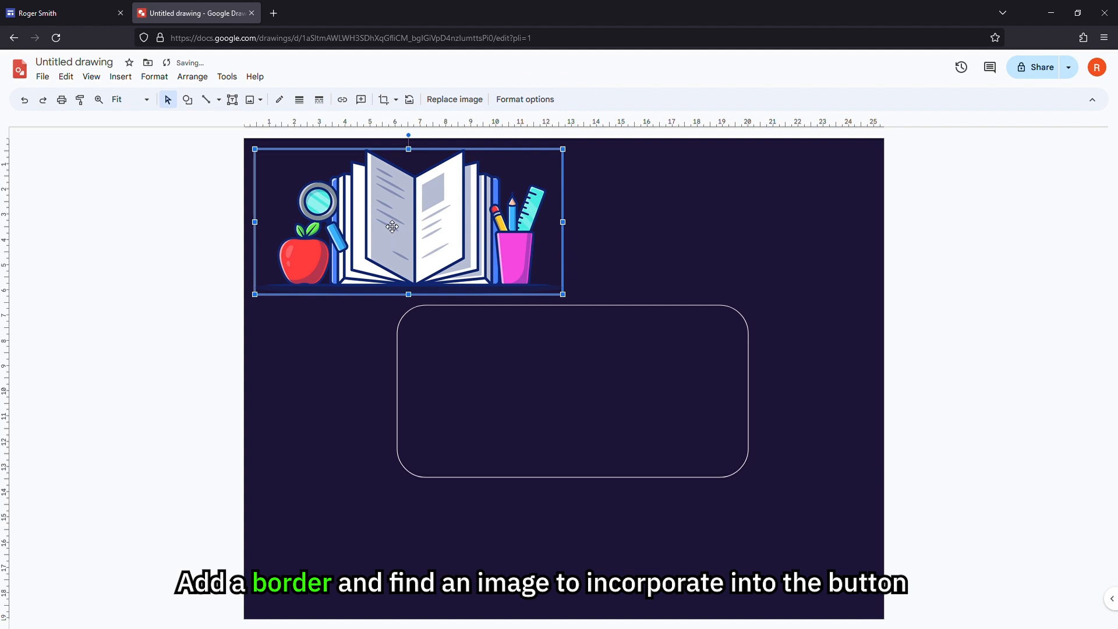
# Step: Move the book illustration into the rounded rectangle, shrink it to fit, and centre it in the upper part
pyautogui.moveTo(392, 227); pyautogui.dragTo(557, 395)
pyautogui.moveTo(714, 460); pyautogui.dragTo(709, 437)
pyautogui.moveTo(625, 373); pyautogui.dragTo(610, 375)
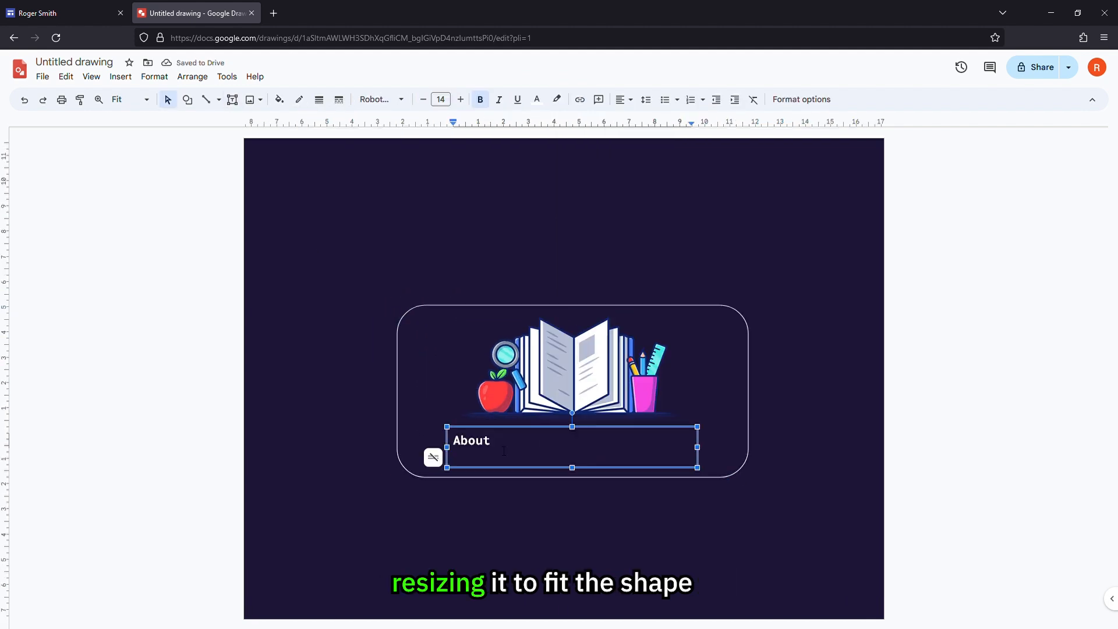
# Step: Narrow the text box below the illustration, centre the word About in it, and set its font size to 30
pyautogui.moveTo(562, 464); pyautogui.dragTo(562, 470)
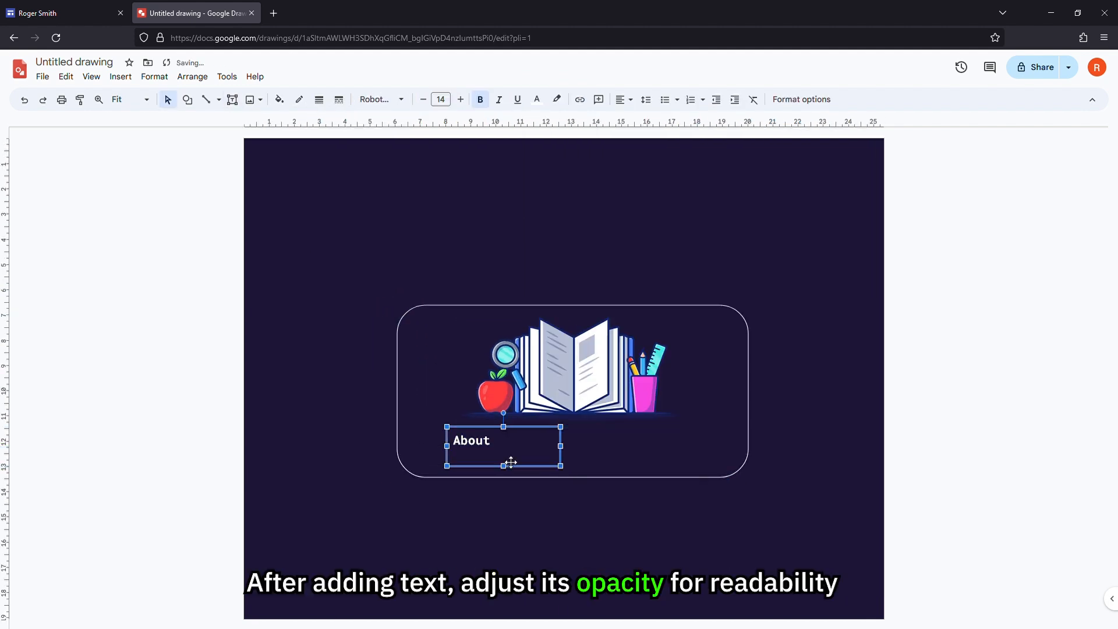
pyautogui.doubleClick(472, 440)
pyautogui.click(620, 99)
pyautogui.click(639, 125)
pyautogui.click(441, 99)
pyautogui.write('30')
pyautogui.press('Return')
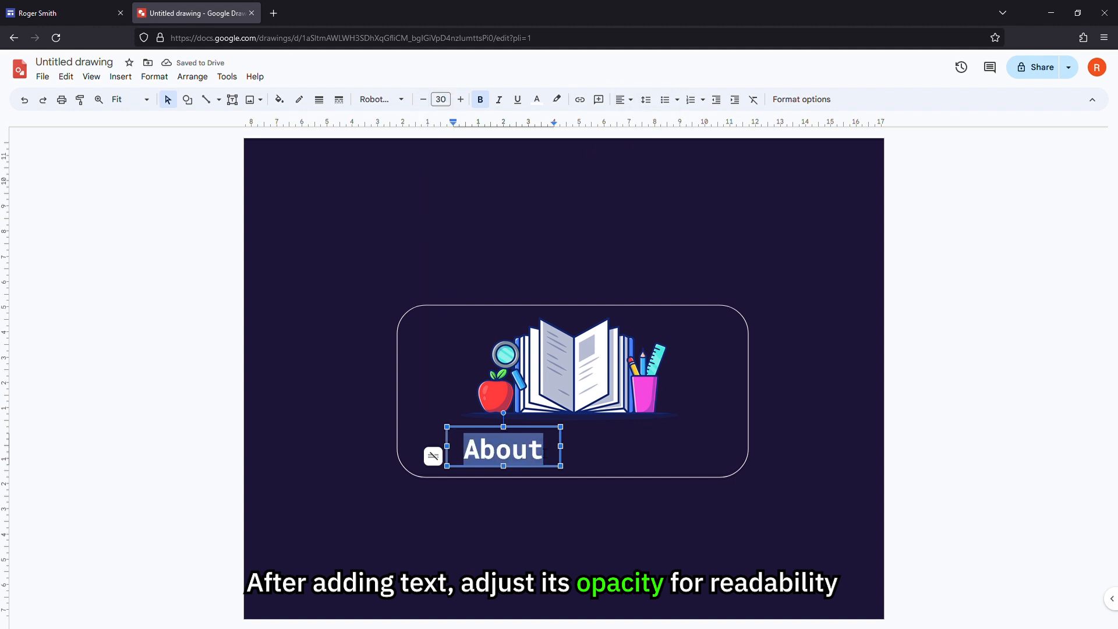
pyautogui.press('Escape')
pyautogui.click(584, 519)
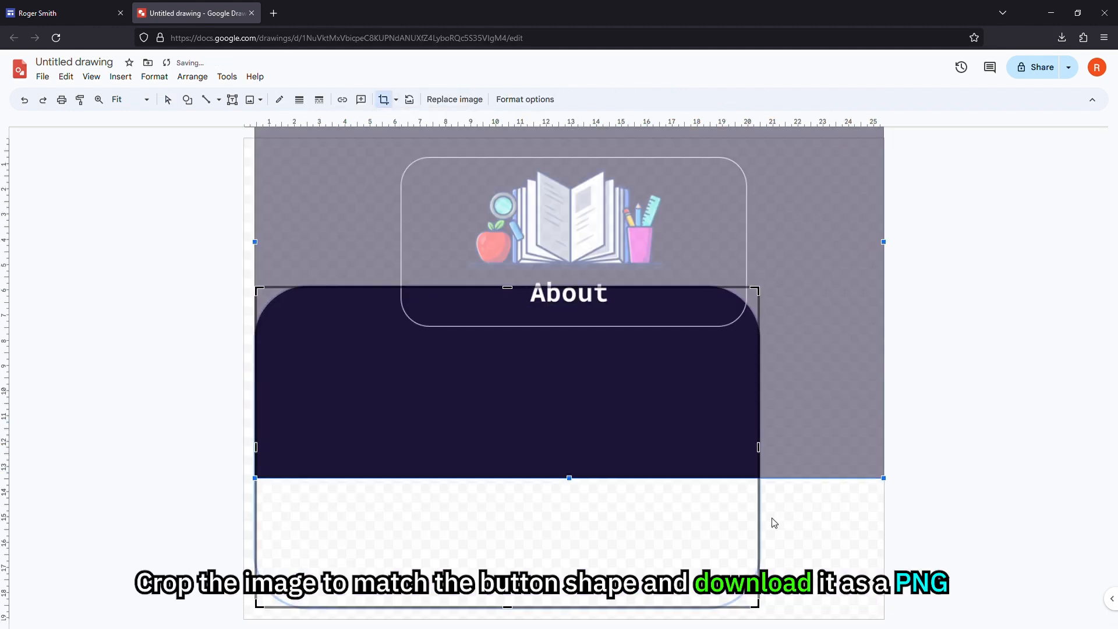
# Step: Adjust the image's crop to match the rounded About button and download the drawing as a PNG
pyautogui.moveTo(771, 519); pyautogui.dragTo(654, 480)
pyautogui.click(42, 77)
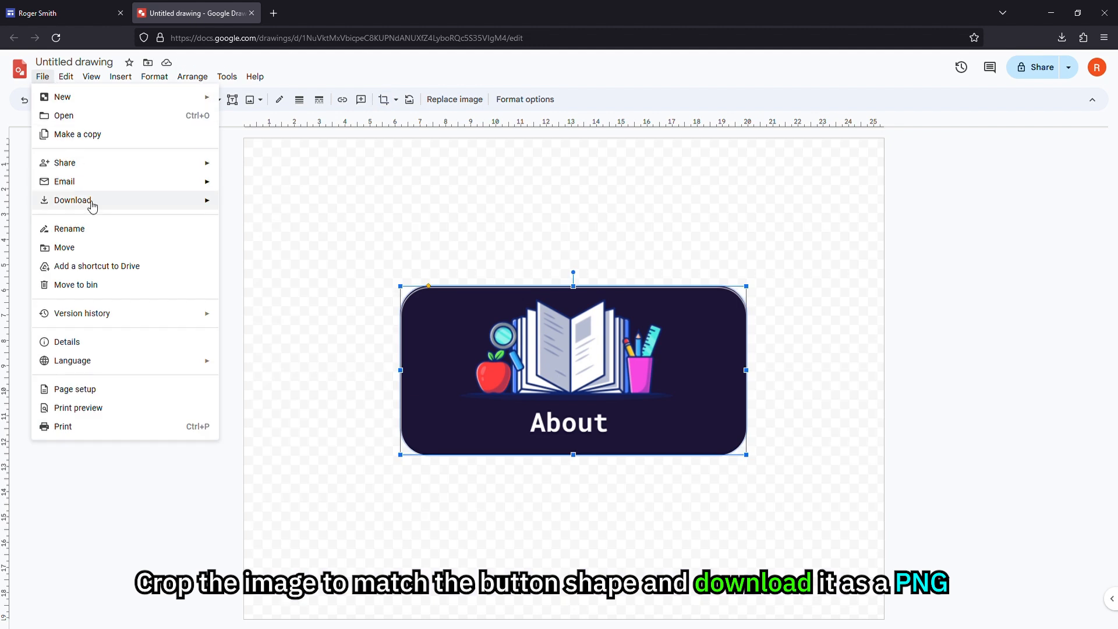
pyautogui.moveTo(209, 200)
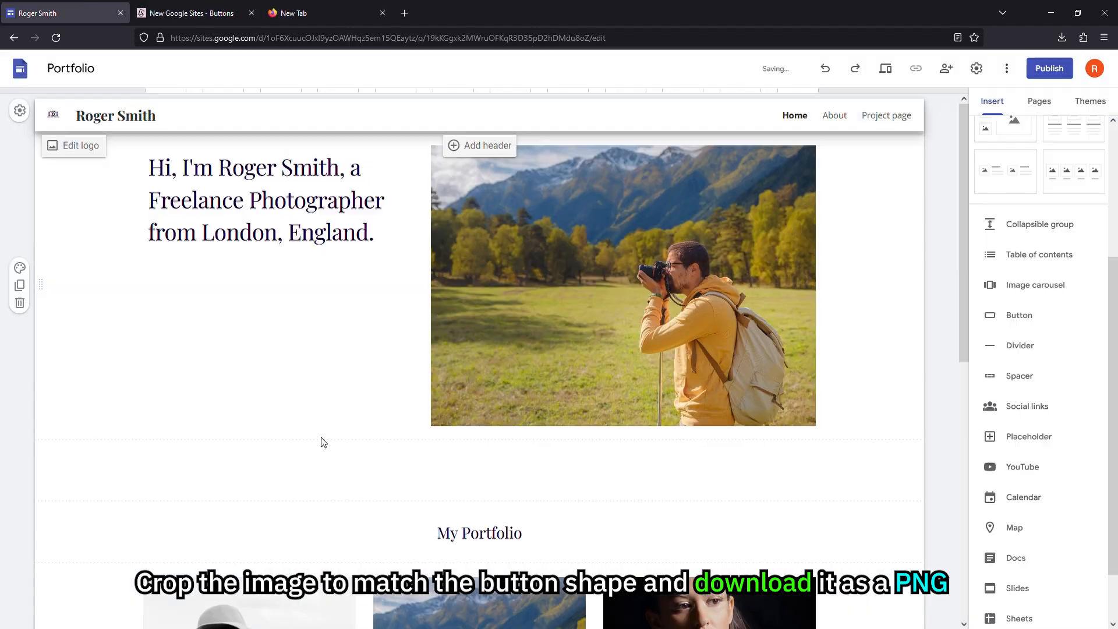
# Step: Switch to Google Sites, insert the downloaded button image above My Portfolio on the home page, and link it to the About page
pyautogui.click(260, 468)
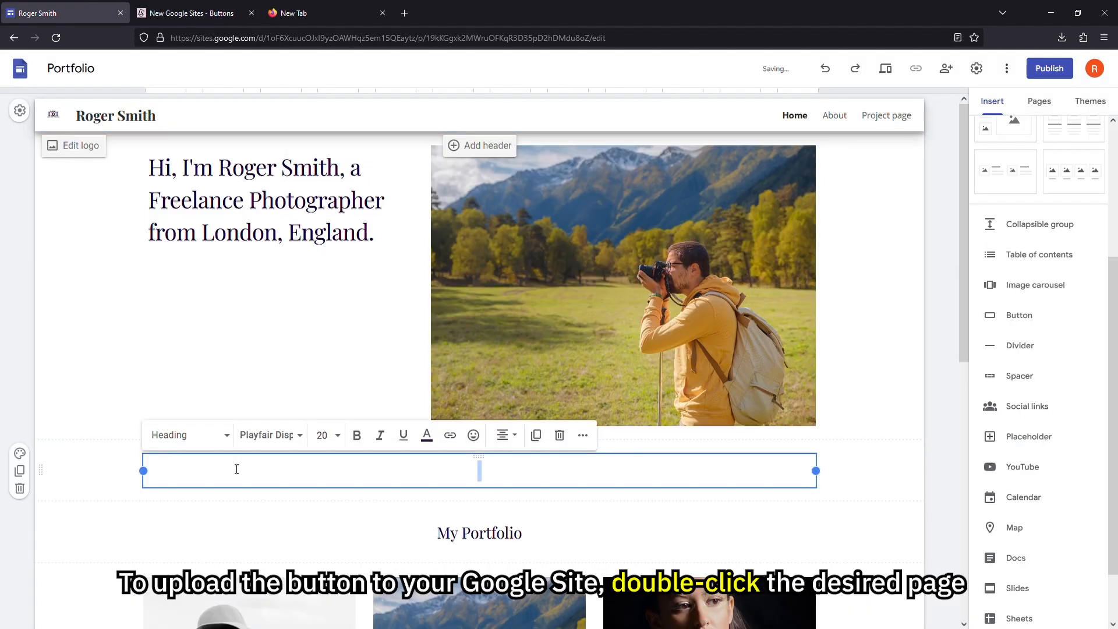
pyautogui.doubleClick(104, 470)
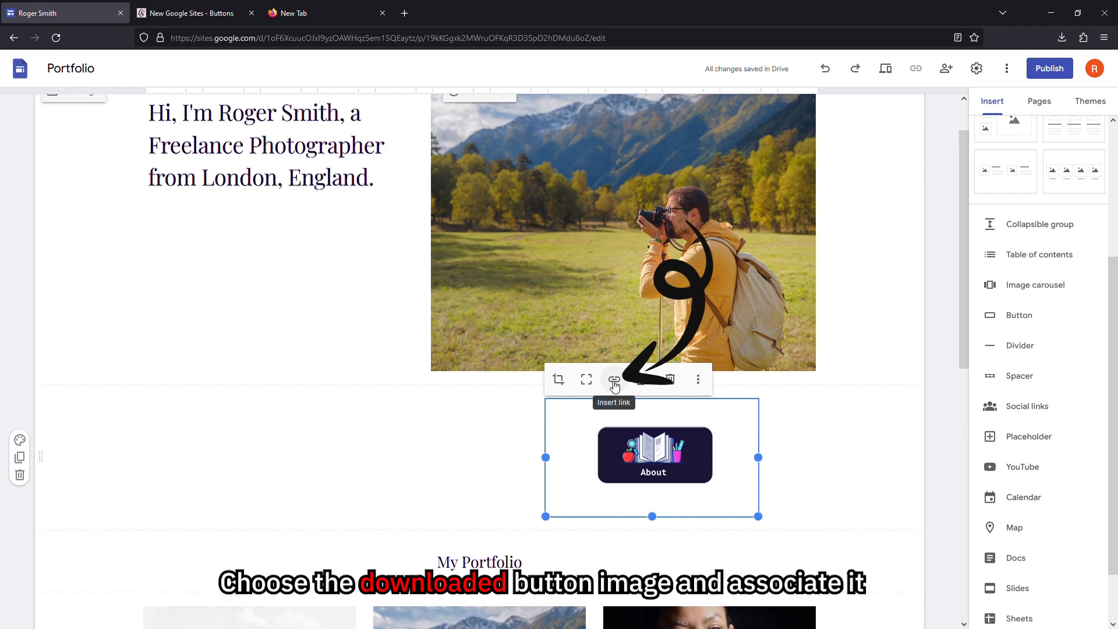
pyautogui.click(616, 380)
pyautogui.click(606, 424)
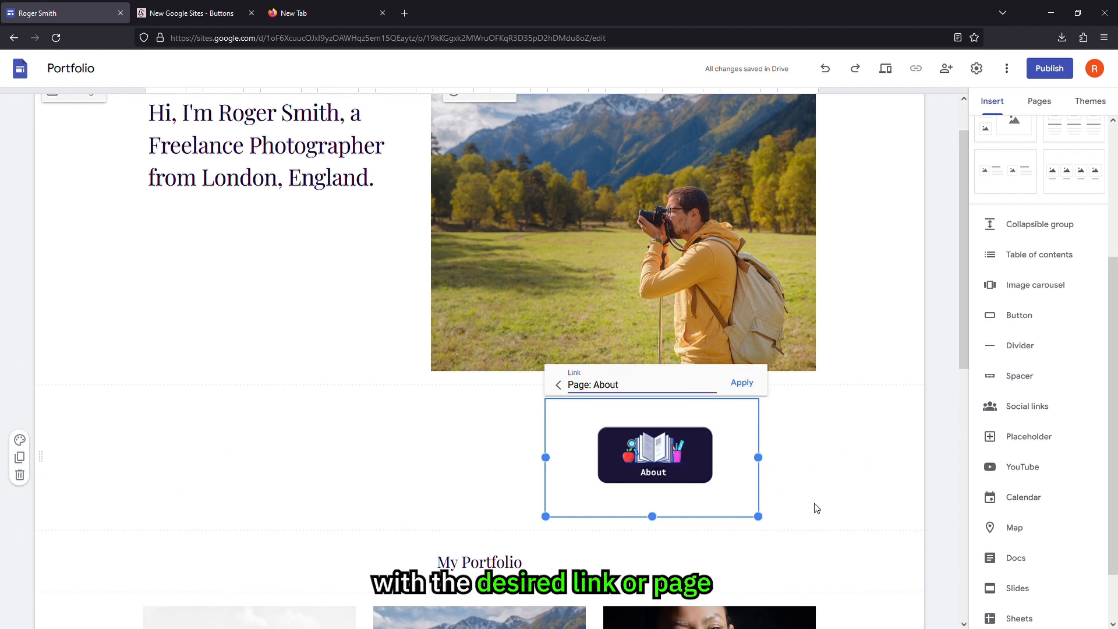
pyautogui.click(742, 384)
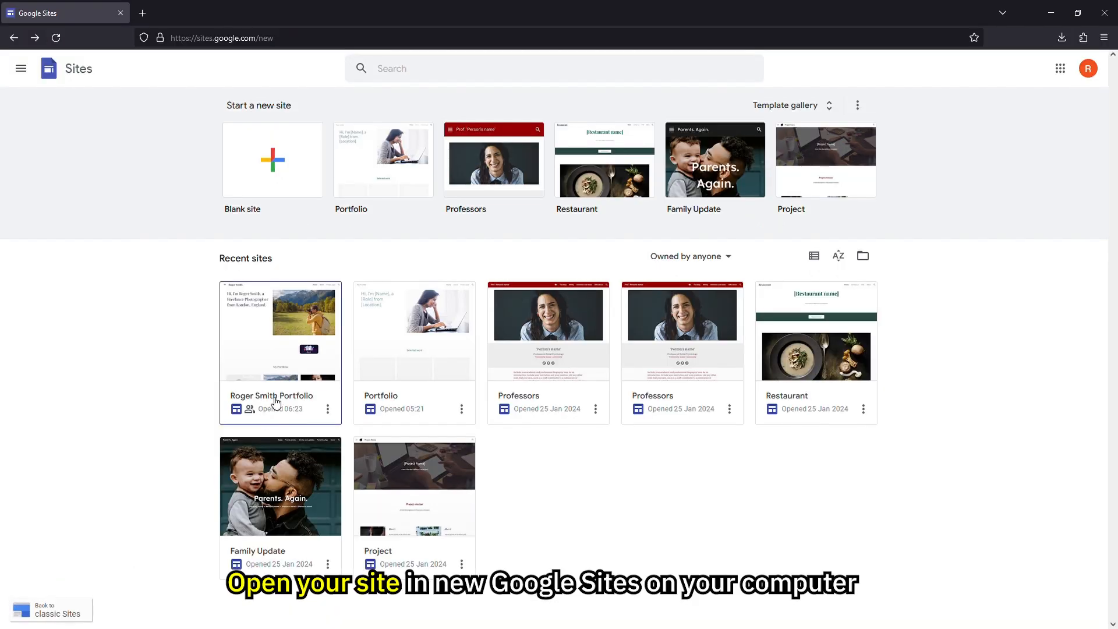
# Step: In the photographer's portfolio site, add a page named Social Media Links and change its header title to Youtube Page
pyautogui.click(276, 402)
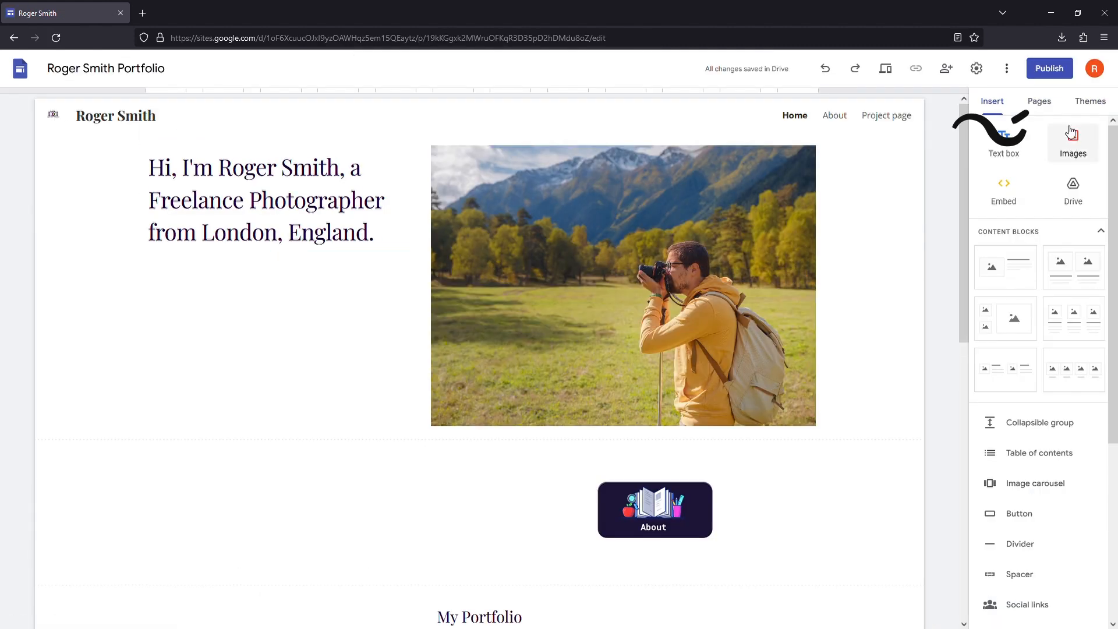
pyautogui.click(1039, 104)
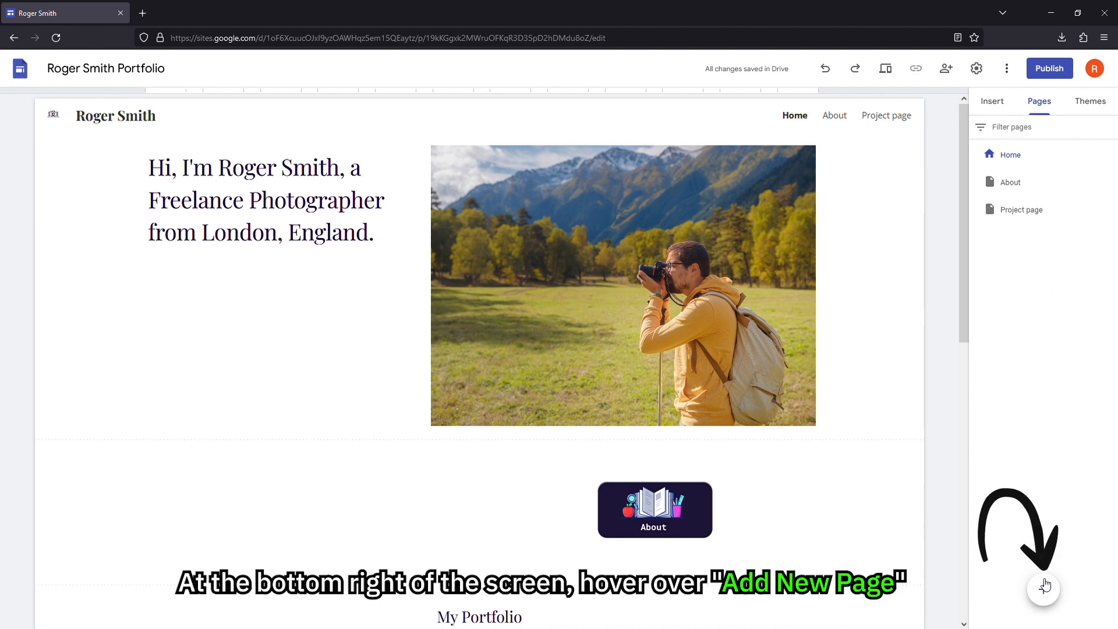
pyautogui.moveTo(1045, 591)
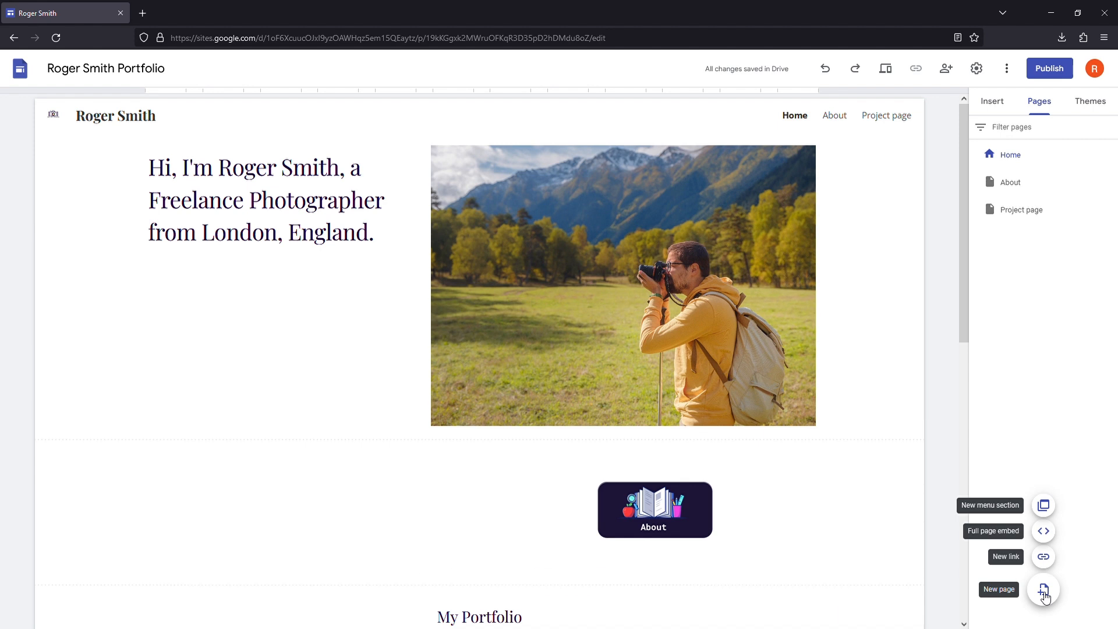
pyautogui.click(1044, 592)
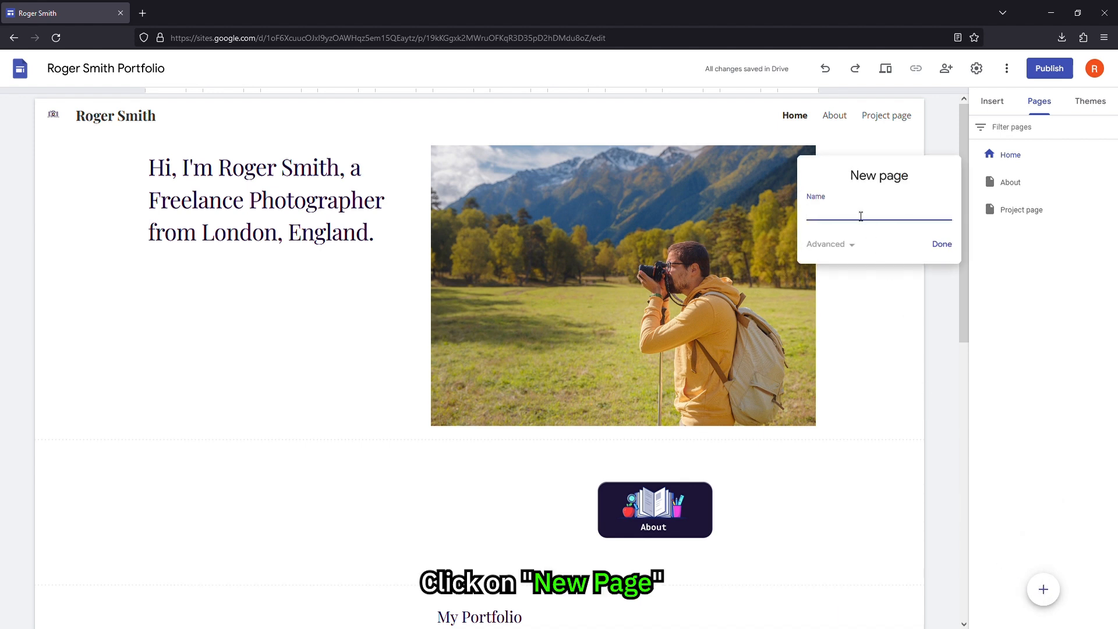
pyautogui.write('Social Media')
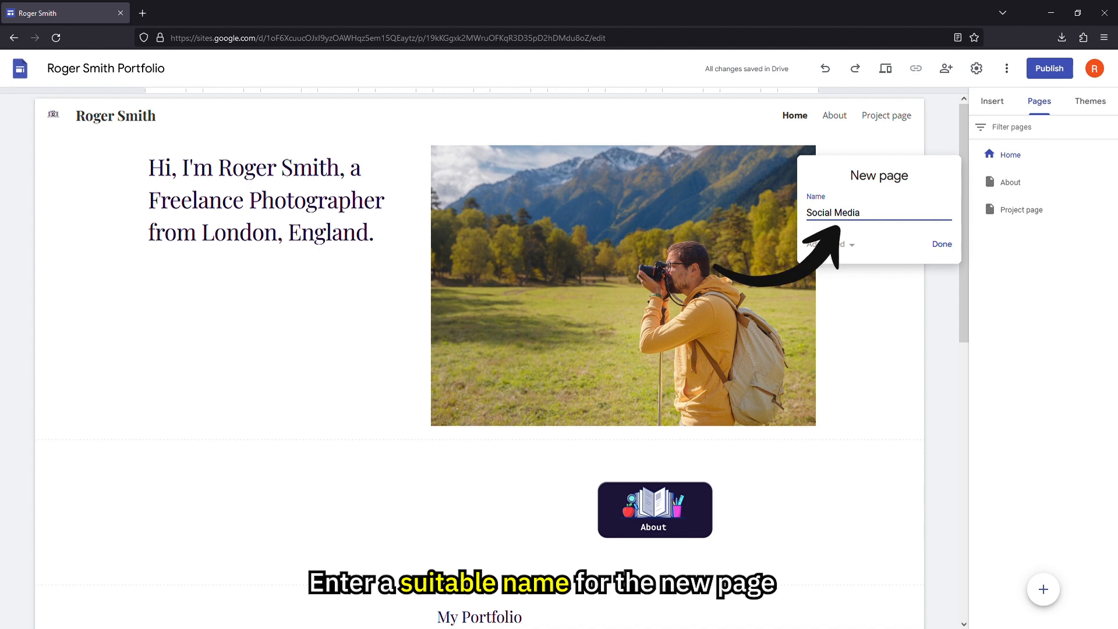
pyautogui.write(' Links')
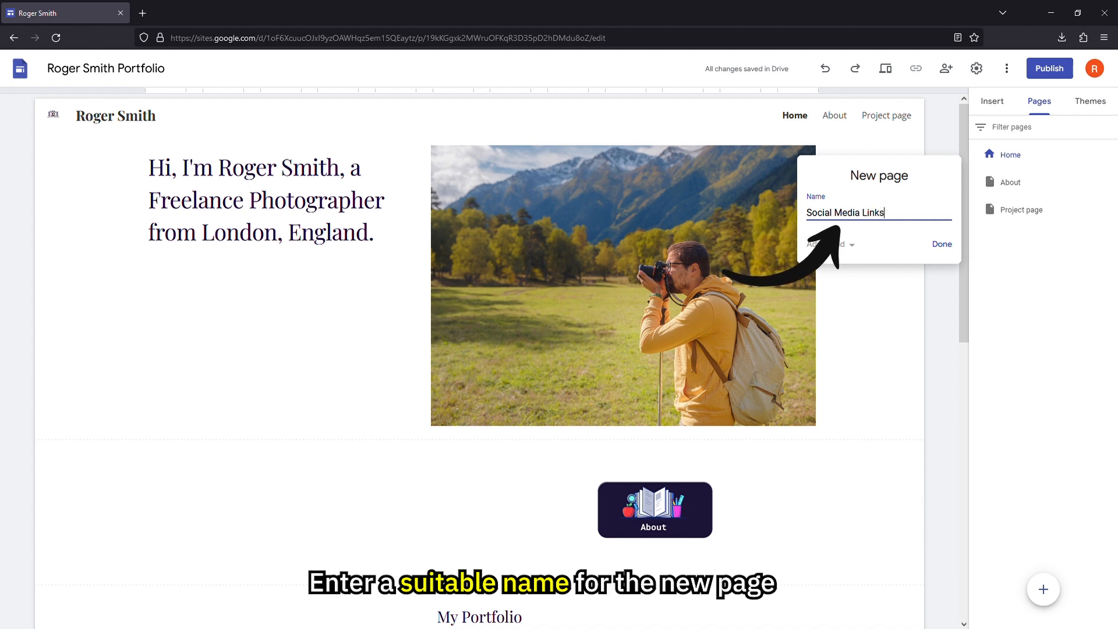
pyautogui.click(946, 245)
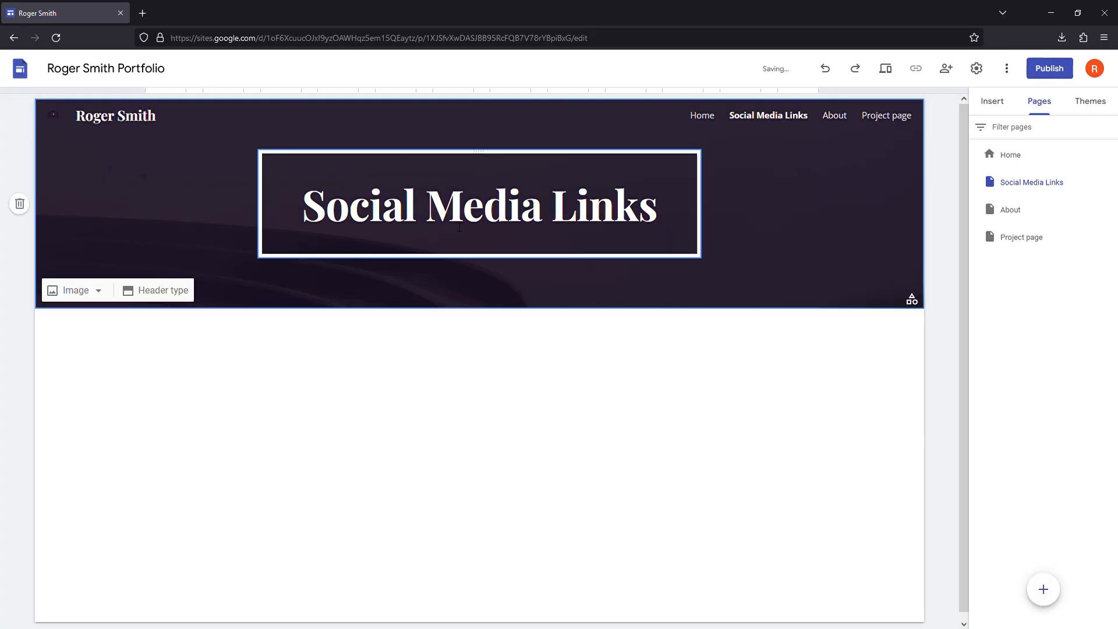
pyautogui.tripleClick(668, 211)
pyautogui.write('Youtube Page')
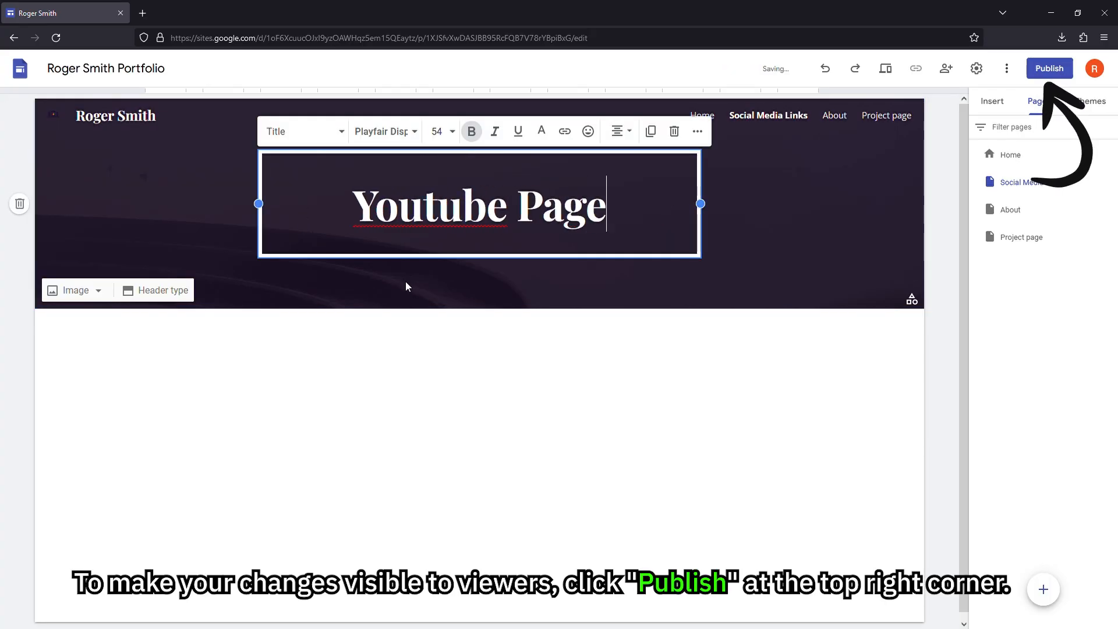
# Step: Publish the site to a web address made of the photographer's hyphenated name followed by portfolio-example
pyautogui.click(1052, 69)
pyautogui.write('roger-smith-portfolio-example')
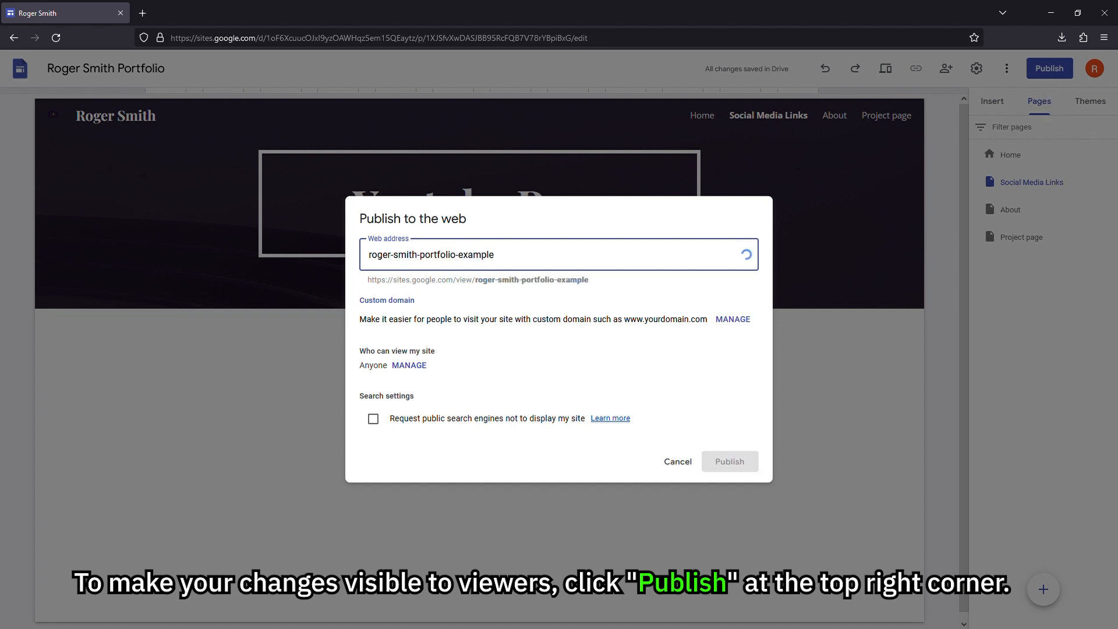
pyautogui.click(731, 463)
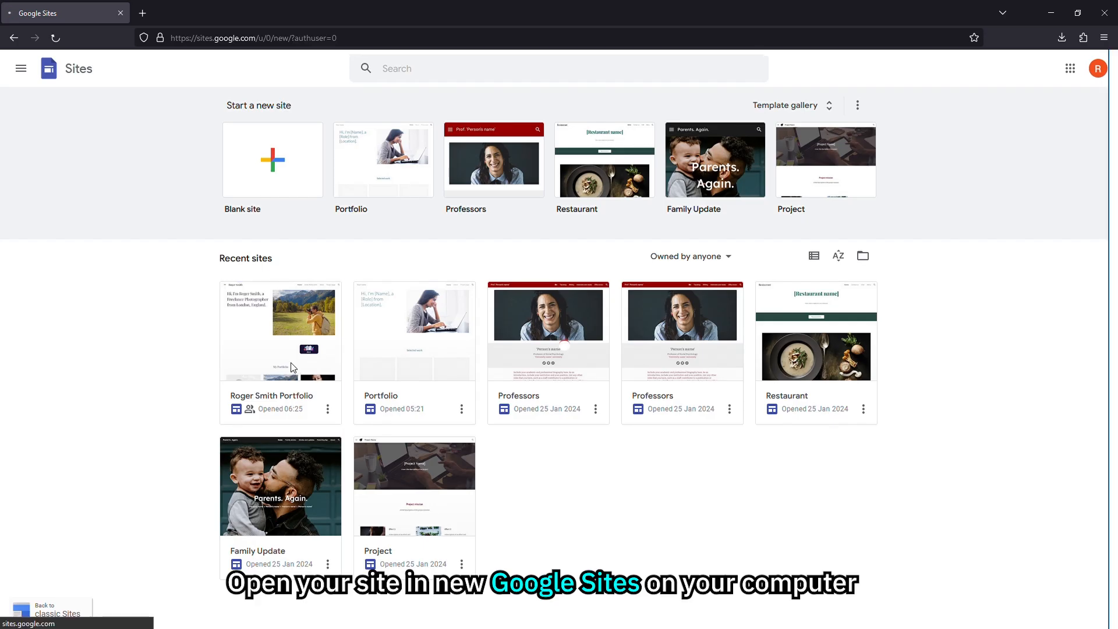
# Step: Reopen the photographer's portfolio site and delete its Social Media Links page
pyautogui.click(289, 365)
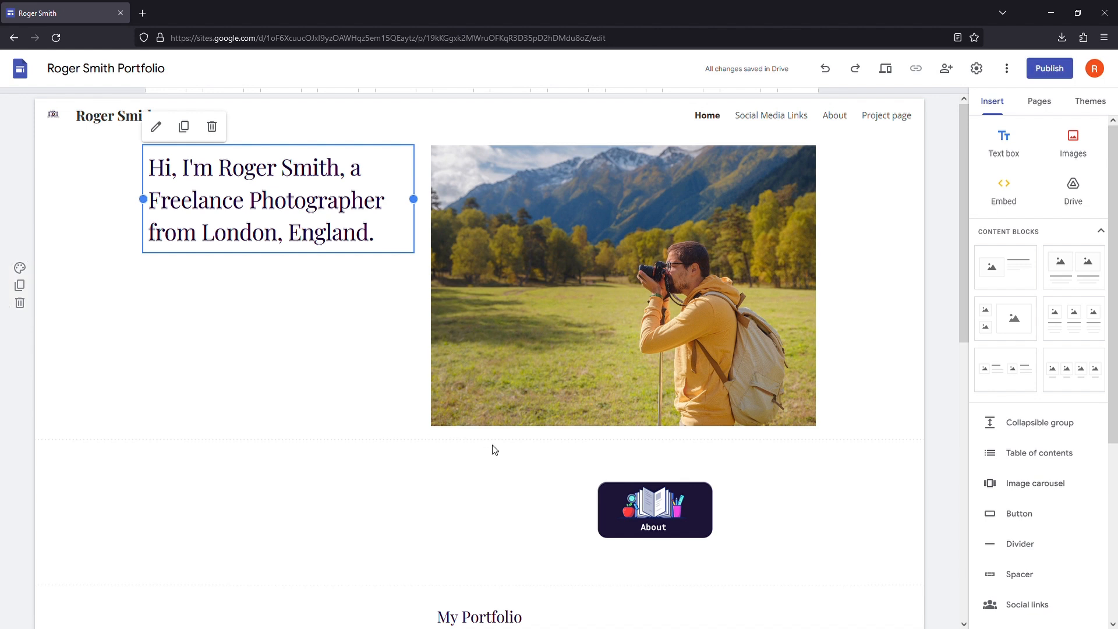
pyautogui.click(1046, 111)
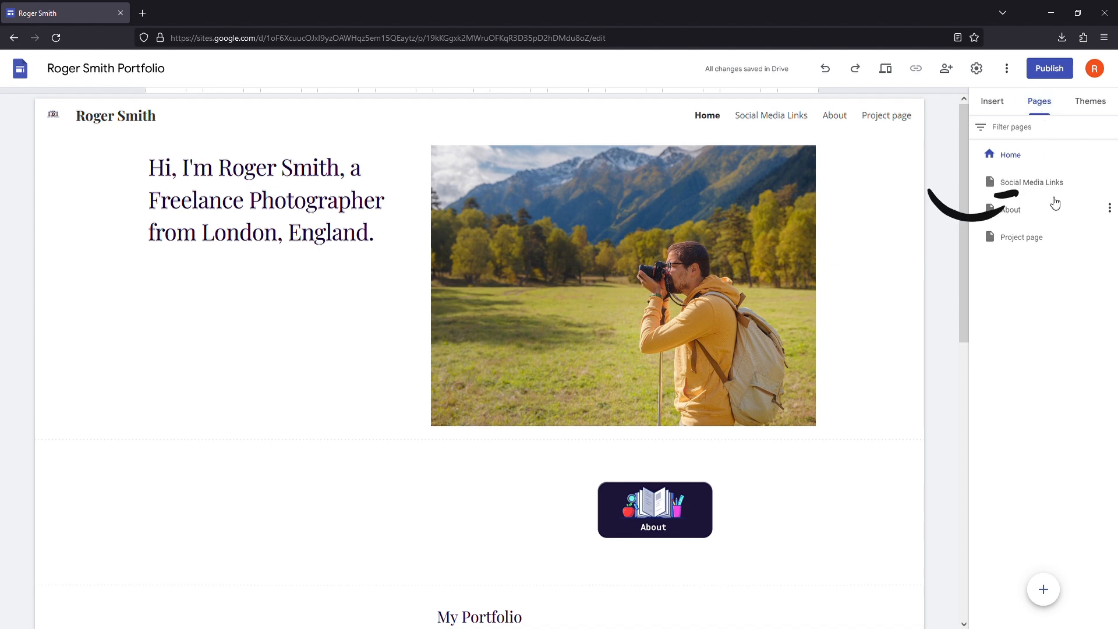
pyautogui.moveTo(1057, 187)
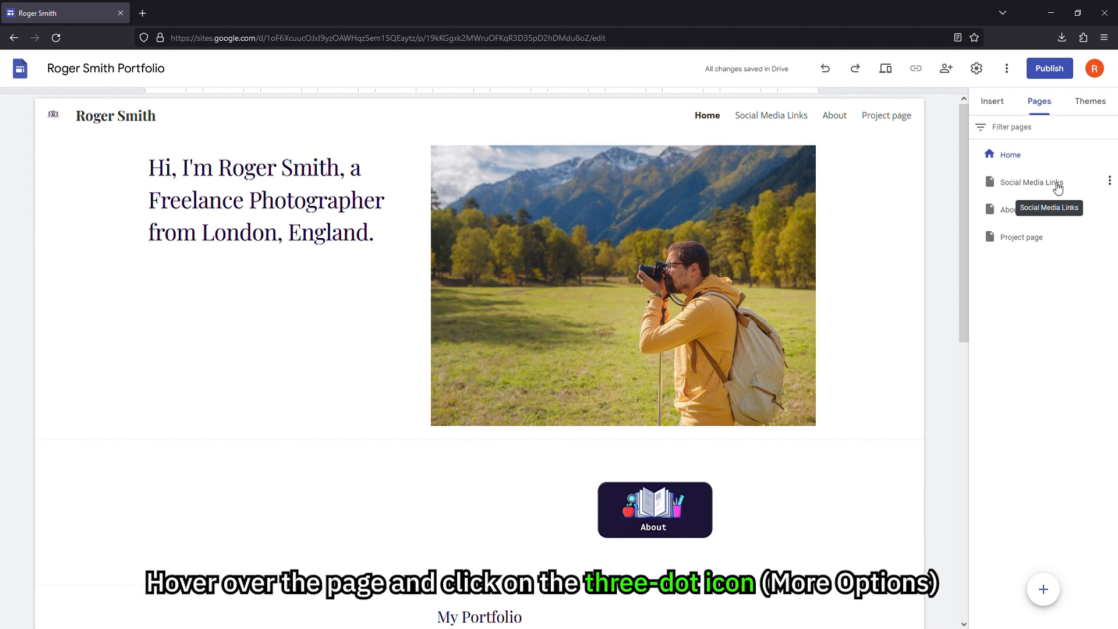
pyautogui.click(1110, 181)
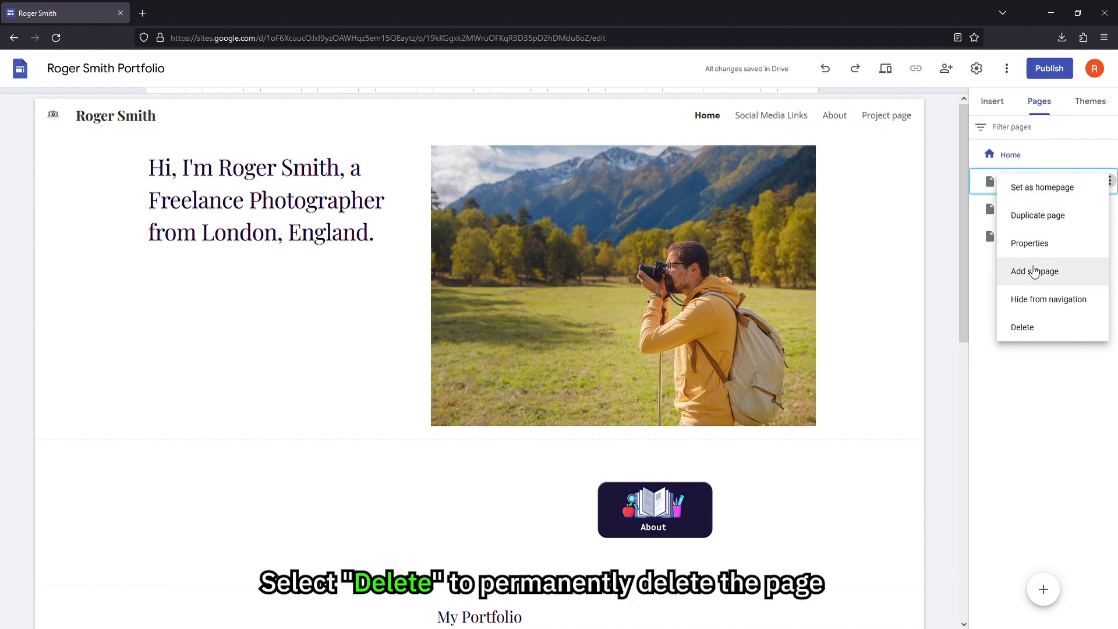
pyautogui.click(1031, 328)
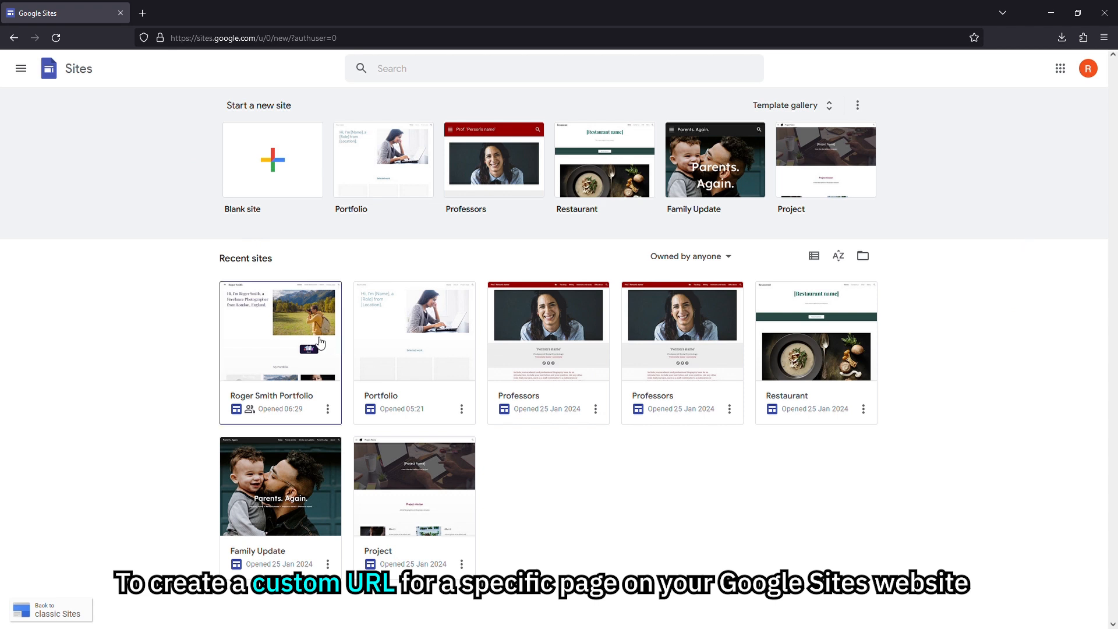
# Step: In the photographer's portfolio site, set the About page's custom path to About followed by the photographer's hyphenated full name
pyautogui.click(294, 399)
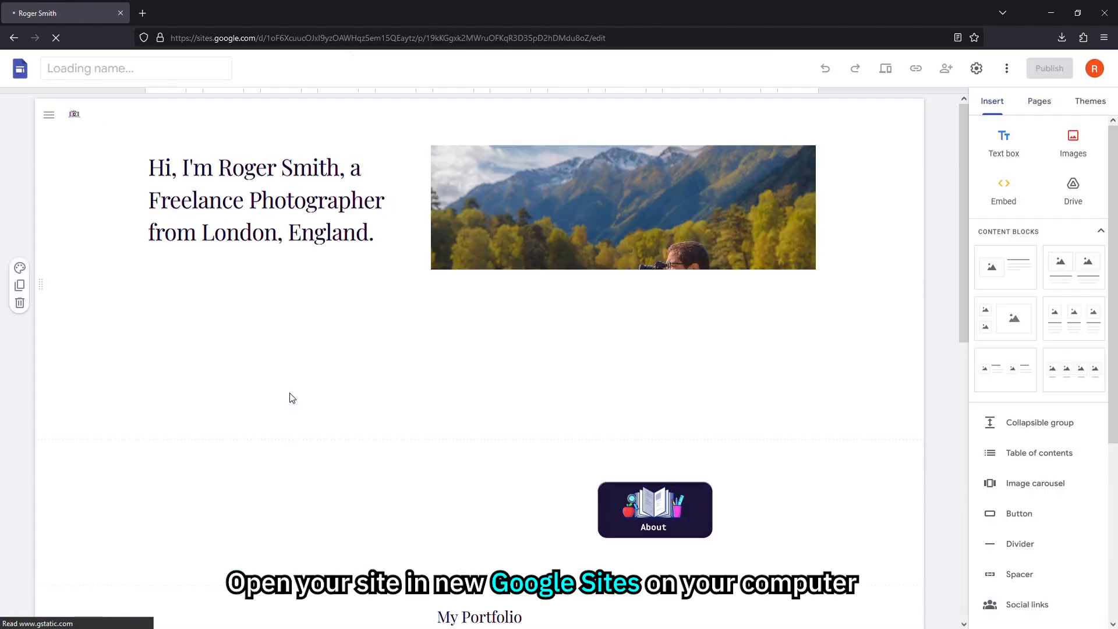
pyautogui.click(1041, 103)
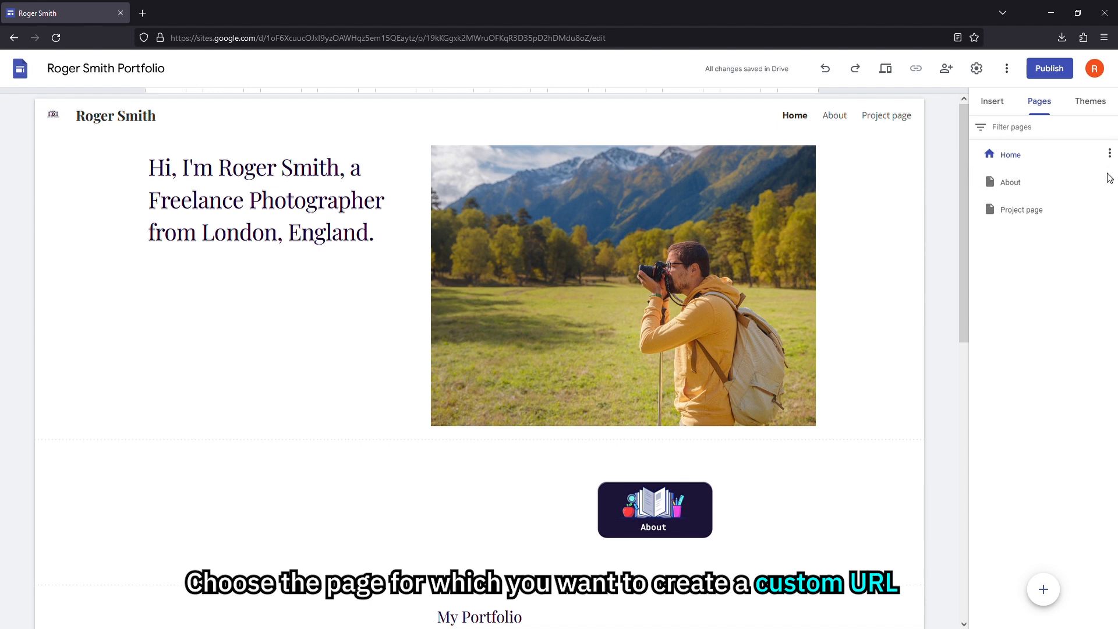
pyautogui.click(1110, 182)
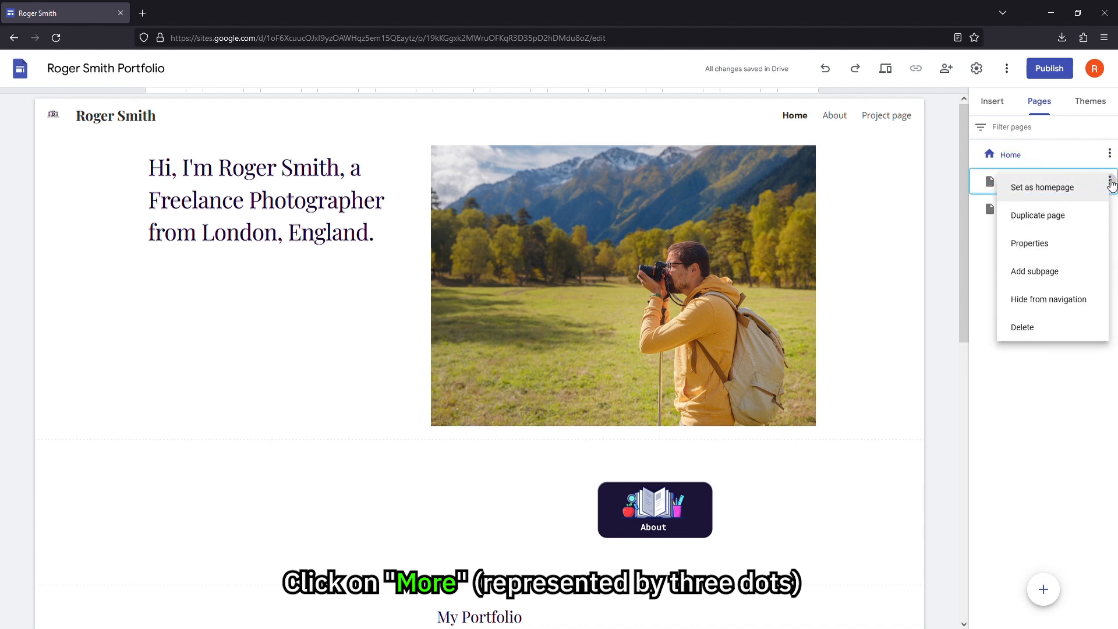
pyautogui.click(1069, 249)
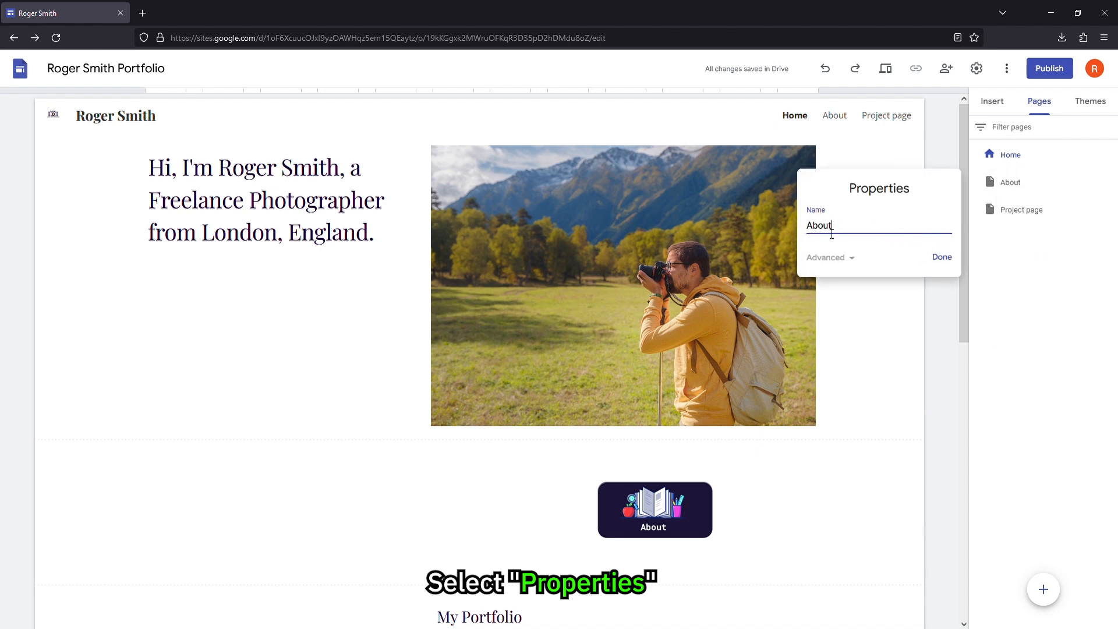
pyautogui.click(846, 265)
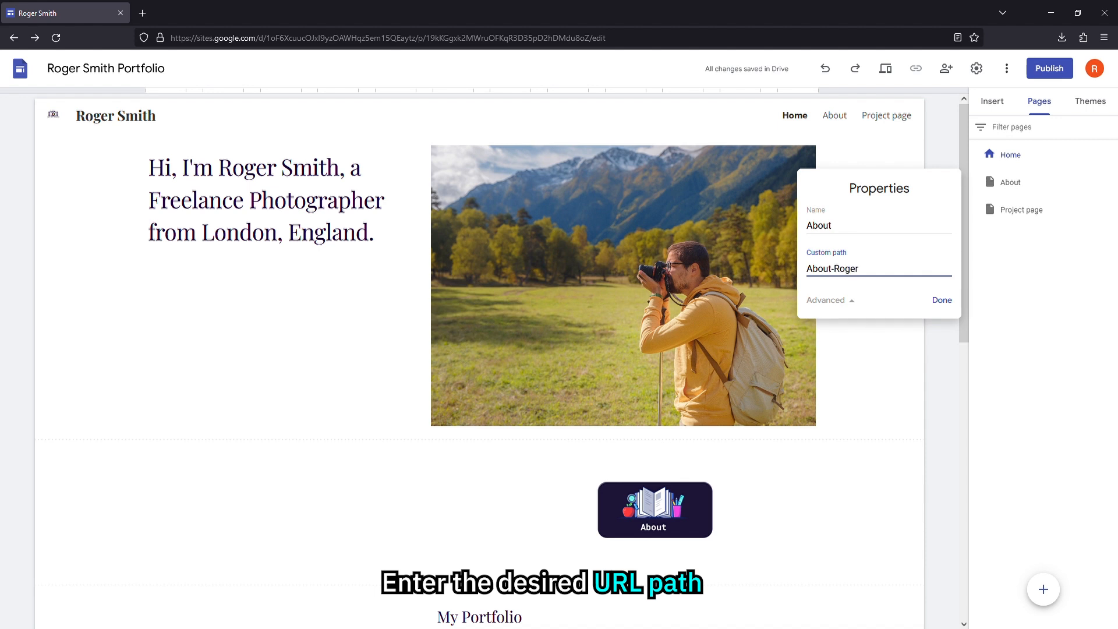
pyautogui.write('About-Roger-smith')
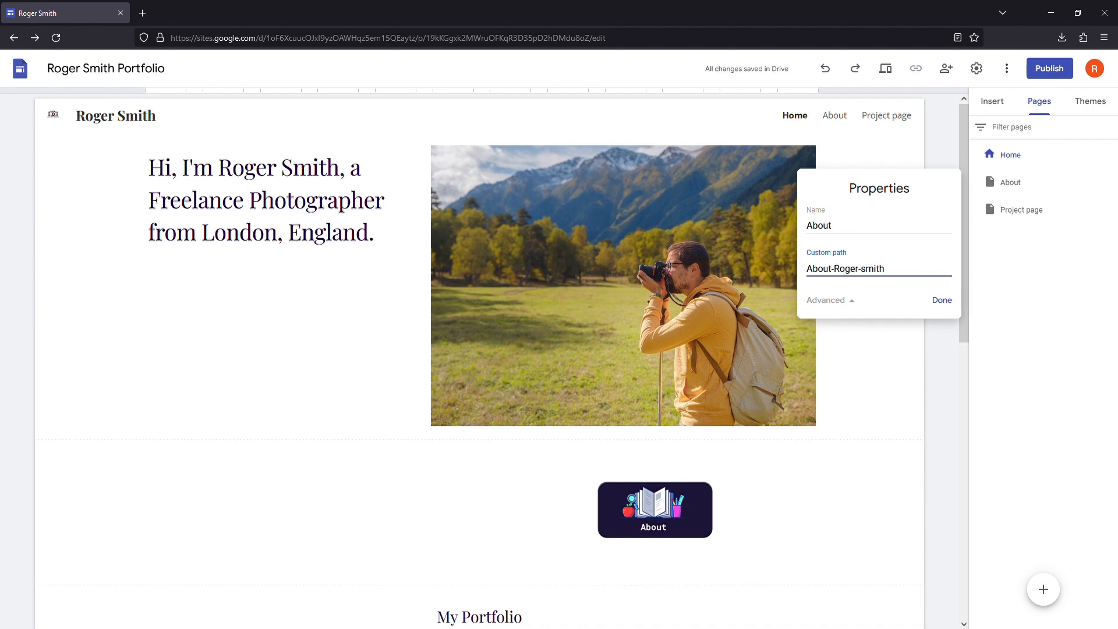
pyautogui.click(943, 301)
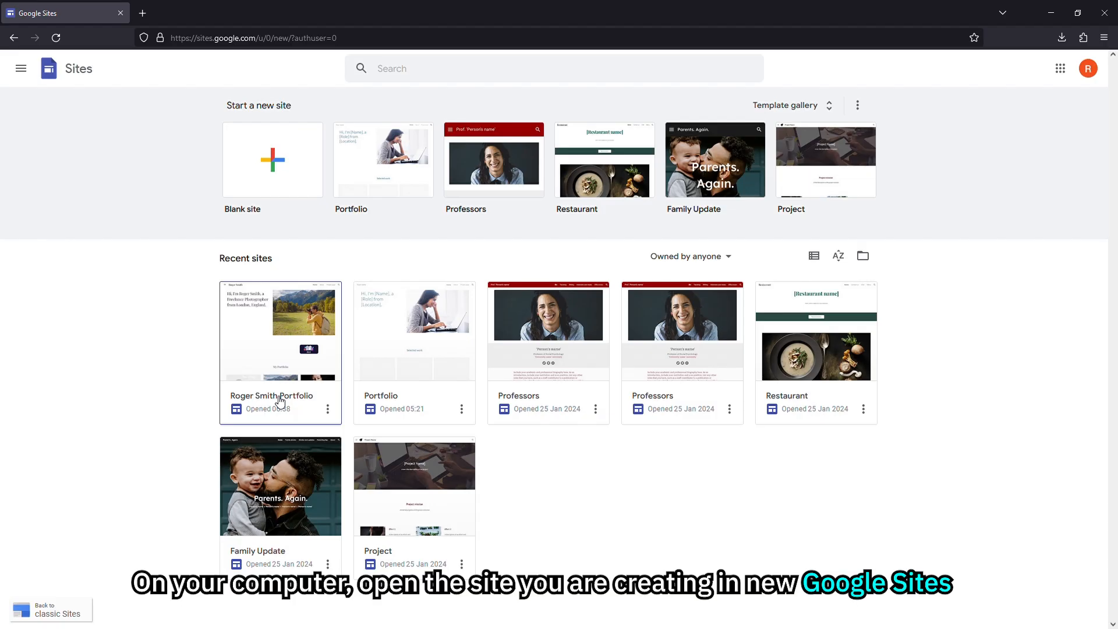
# Step: Open the photographer's portfolio site and preview its Home page in the large-screen layout
pyautogui.click(278, 400)
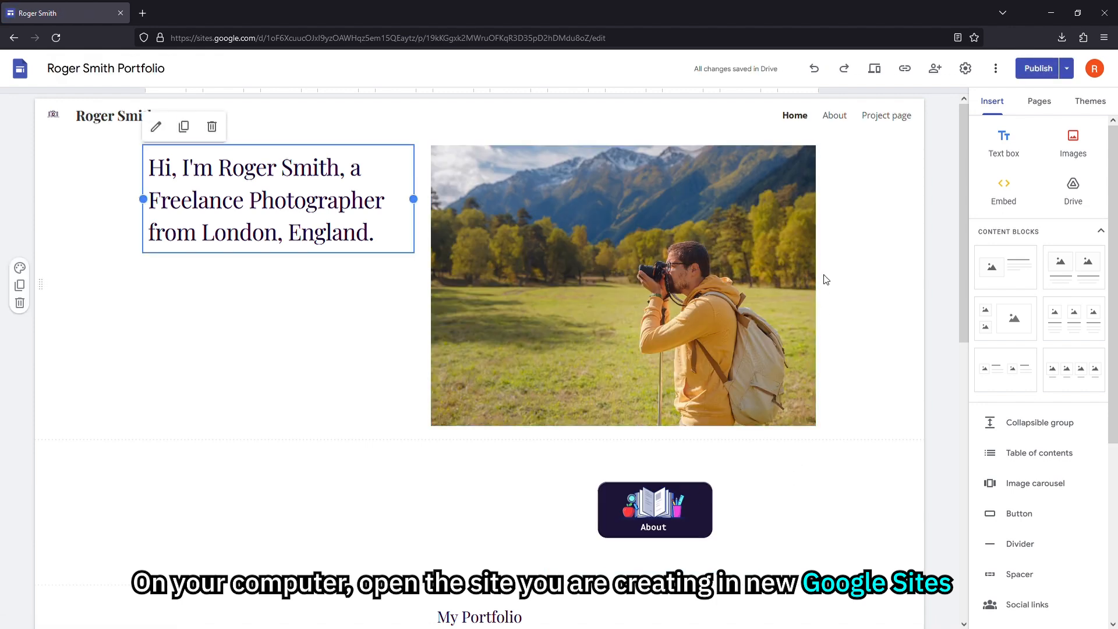
pyautogui.click(879, 77)
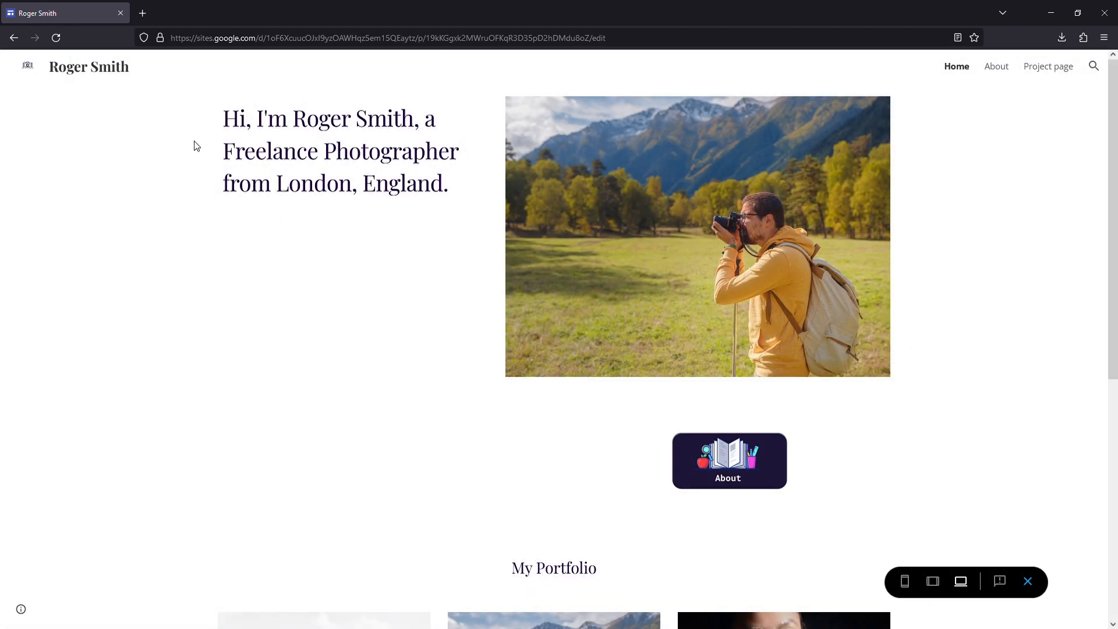
pyautogui.scroll(-7, 839, 417)
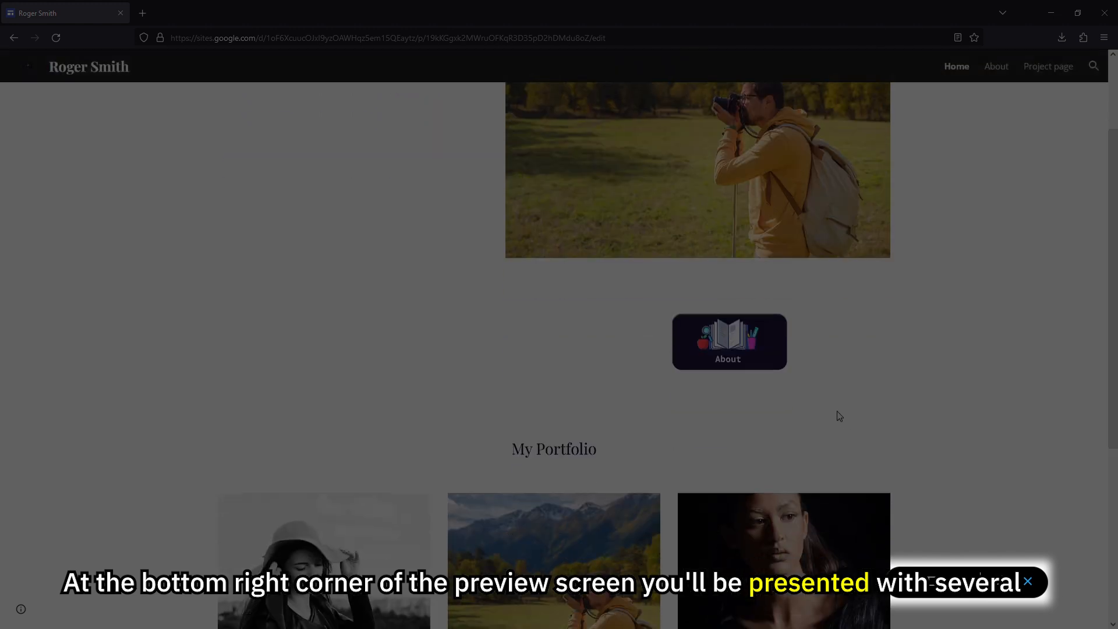
pyautogui.scroll(7, 836, 413)
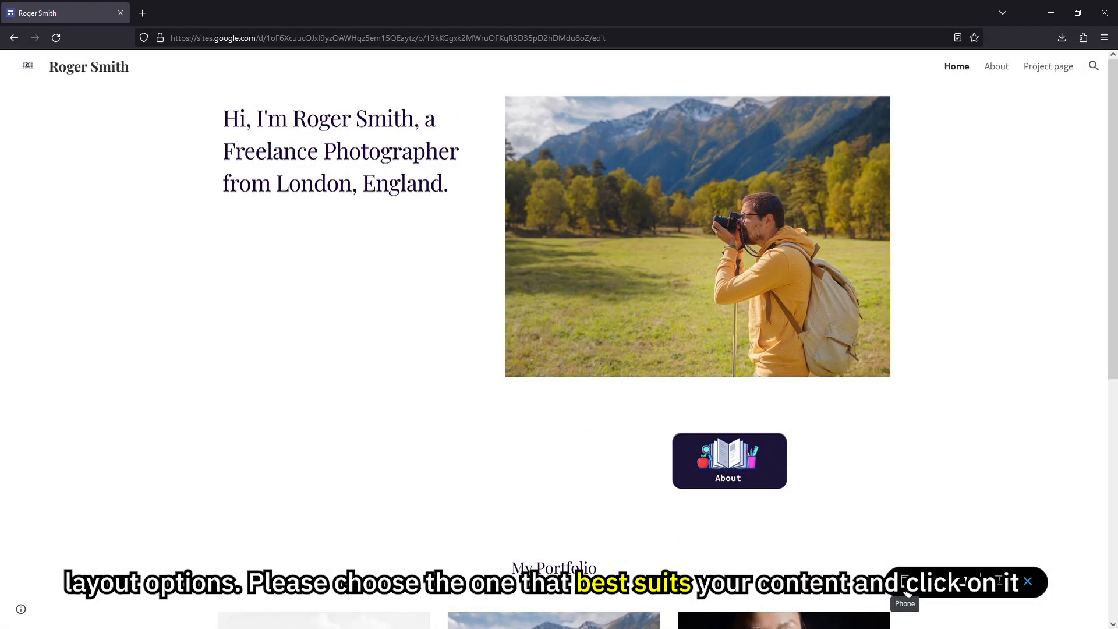
# Step: Check the previewed Home page in the phone, tablet and large-screen layouts, and exit the preview
pyautogui.click(905, 582)
pyautogui.scroll(-5, 624, 213)
pyautogui.scroll(5, 624, 214)
pyautogui.click(934, 582)
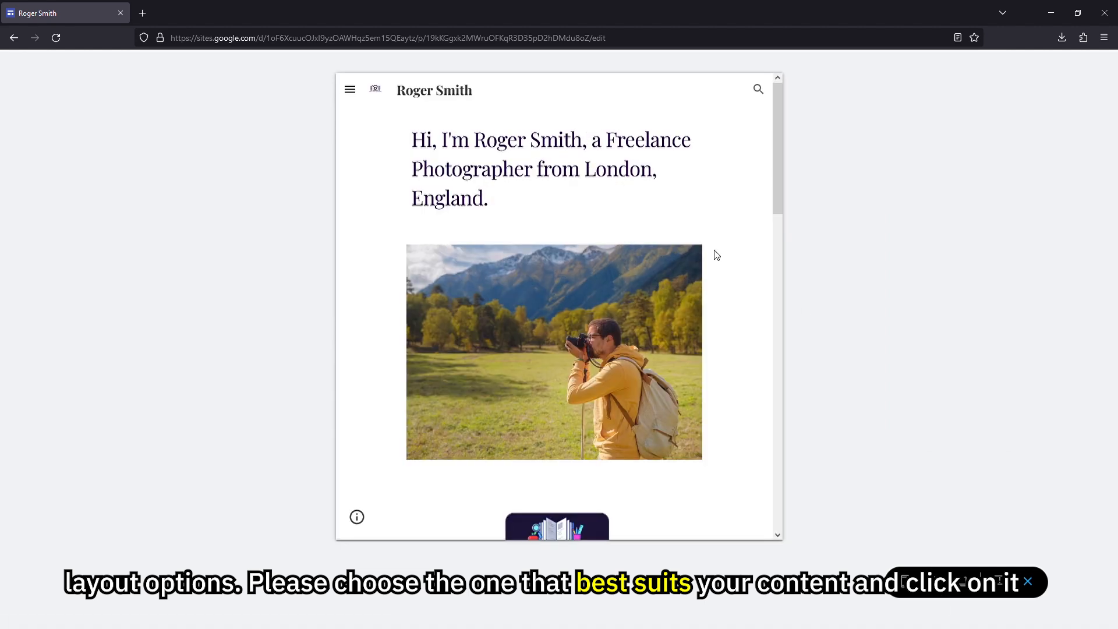
pyautogui.scroll(-5, 728, 264)
pyautogui.scroll(3, 729, 266)
pyautogui.click(961, 581)
pyautogui.scroll(-5, 938, 251)
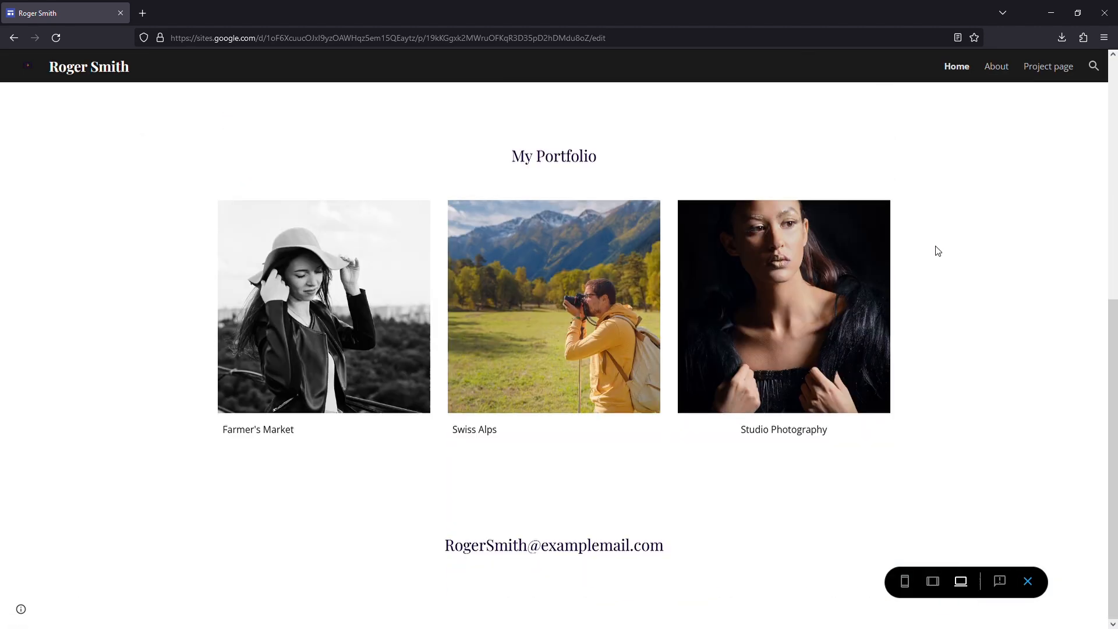
pyautogui.scroll(5, 938, 251)
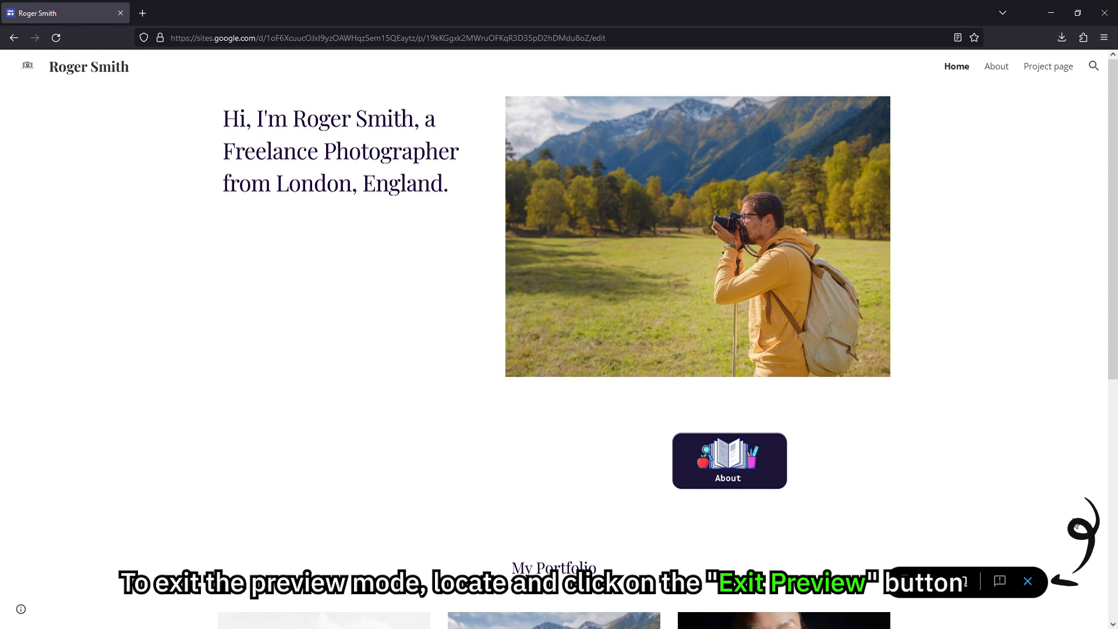
pyautogui.click(1028, 583)
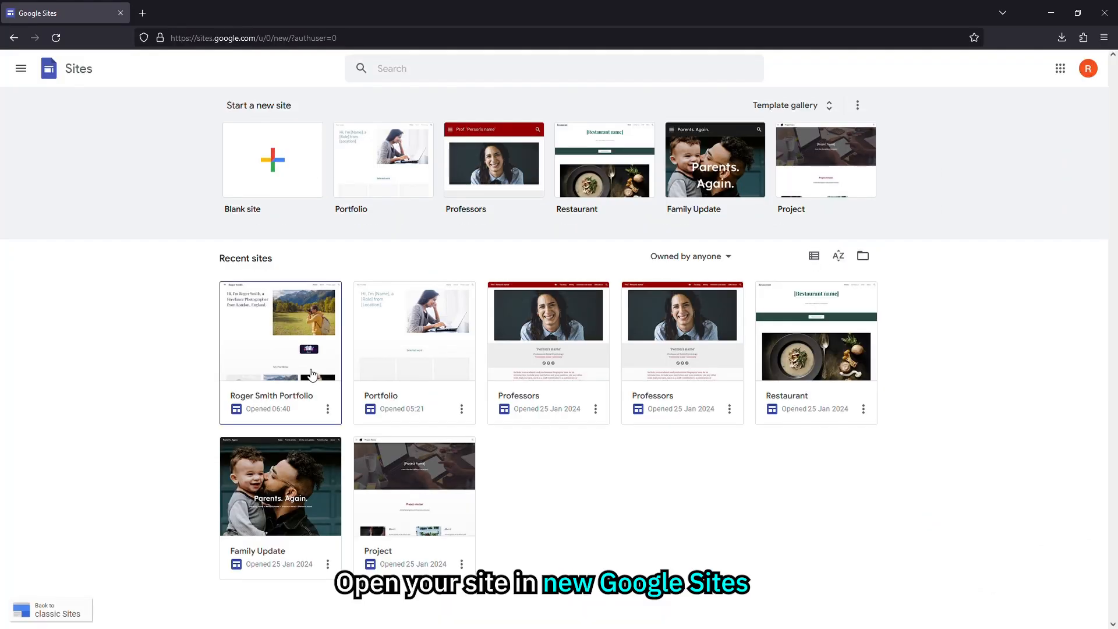
# Step: Reopen the photographer's portfolio site and publish its current version
pyautogui.click(278, 401)
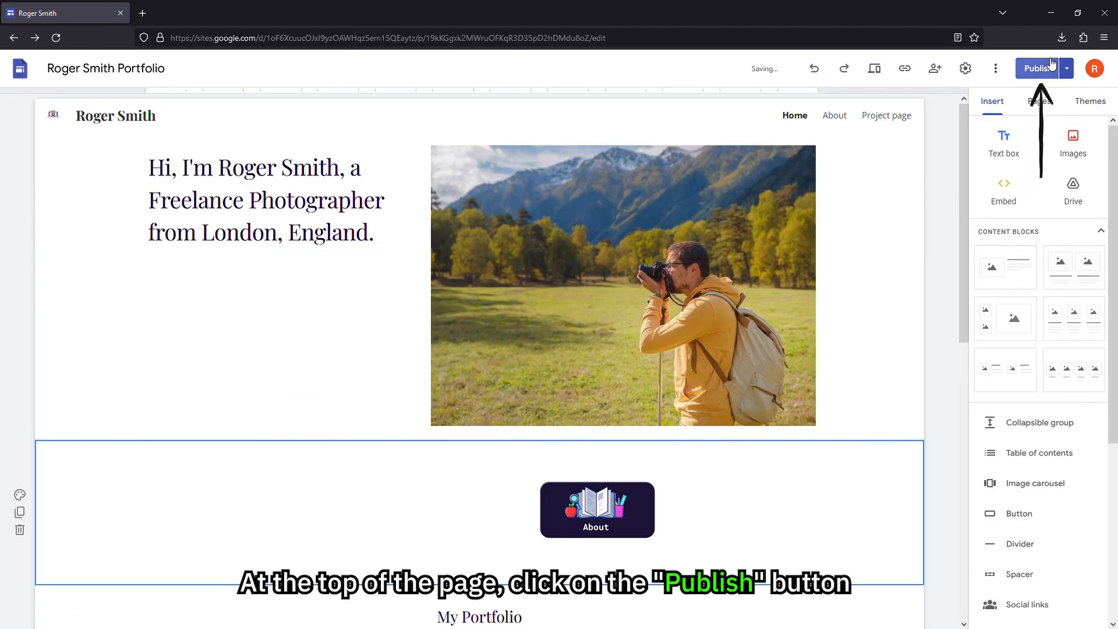
pyautogui.click(1050, 68)
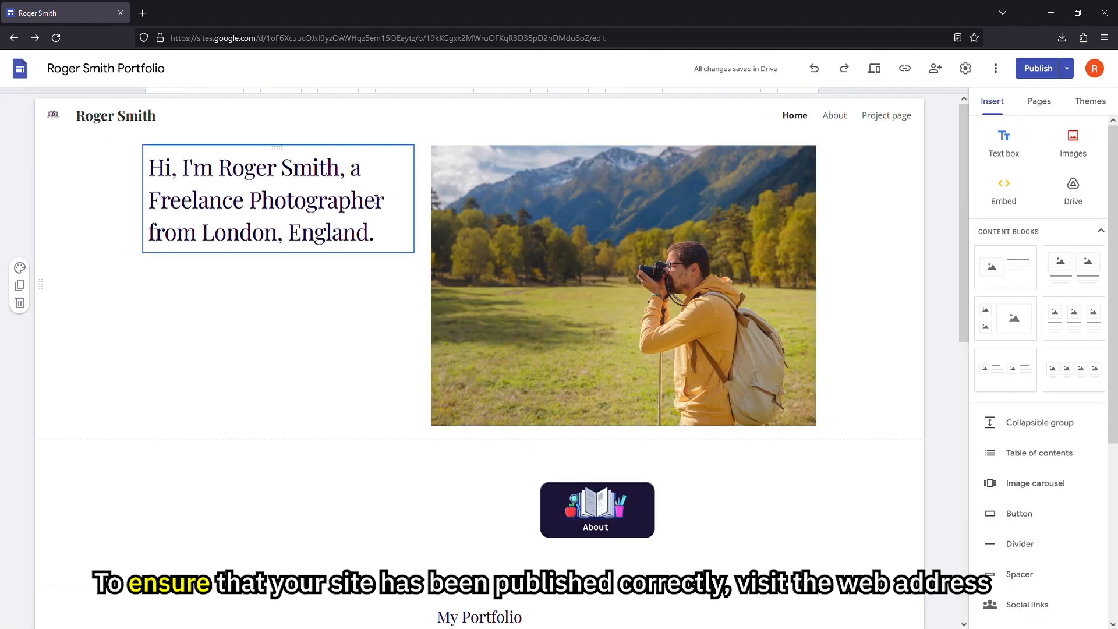
# Step: Visit the published site's sites.google.com/view address in a new browser tab, review the Home page and follow its About button
pyautogui.click(142, 13)
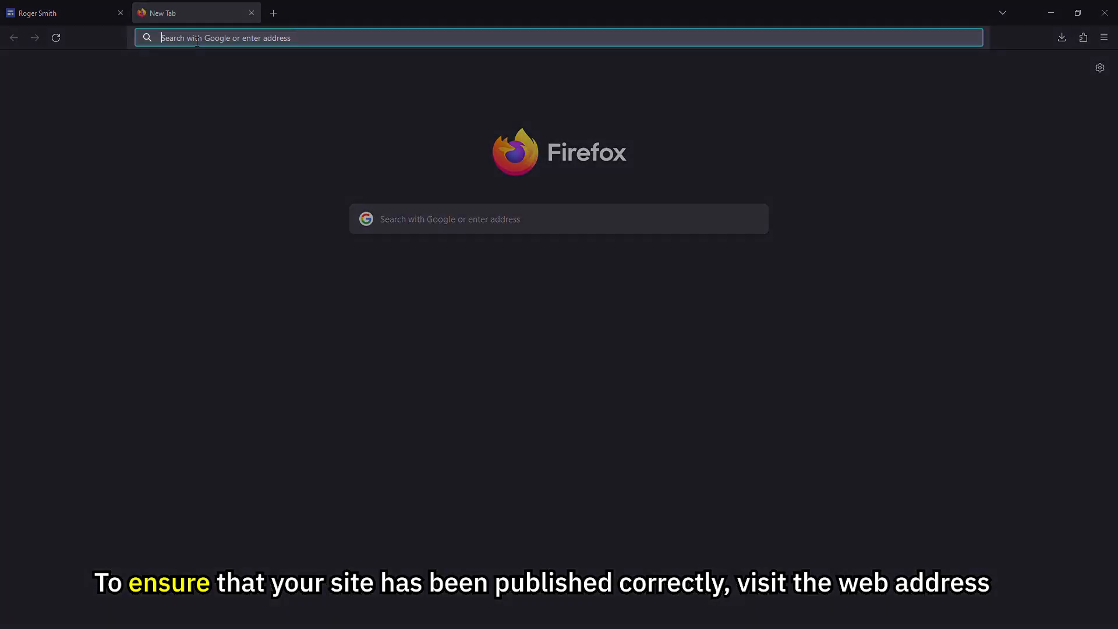
pyautogui.write('https://sites.google.com/view/roger-smith')
pyautogui.press('Return')
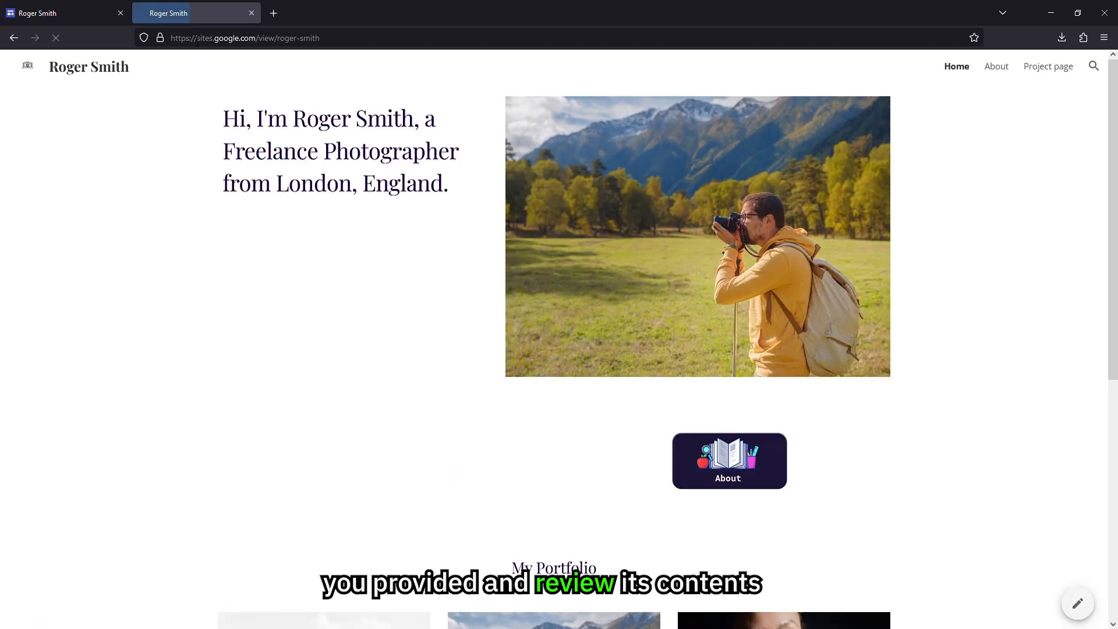
pyautogui.scroll(-6, 959, 332)
pyautogui.scroll(6, 960, 331)
pyautogui.click(728, 453)
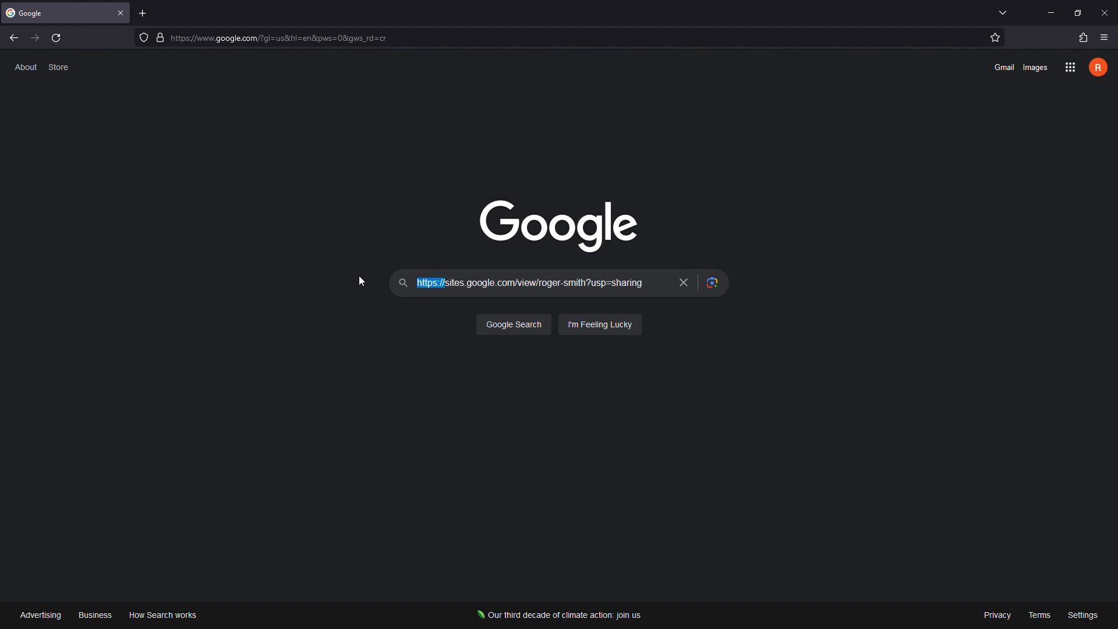
pyautogui.press('BackSpace')
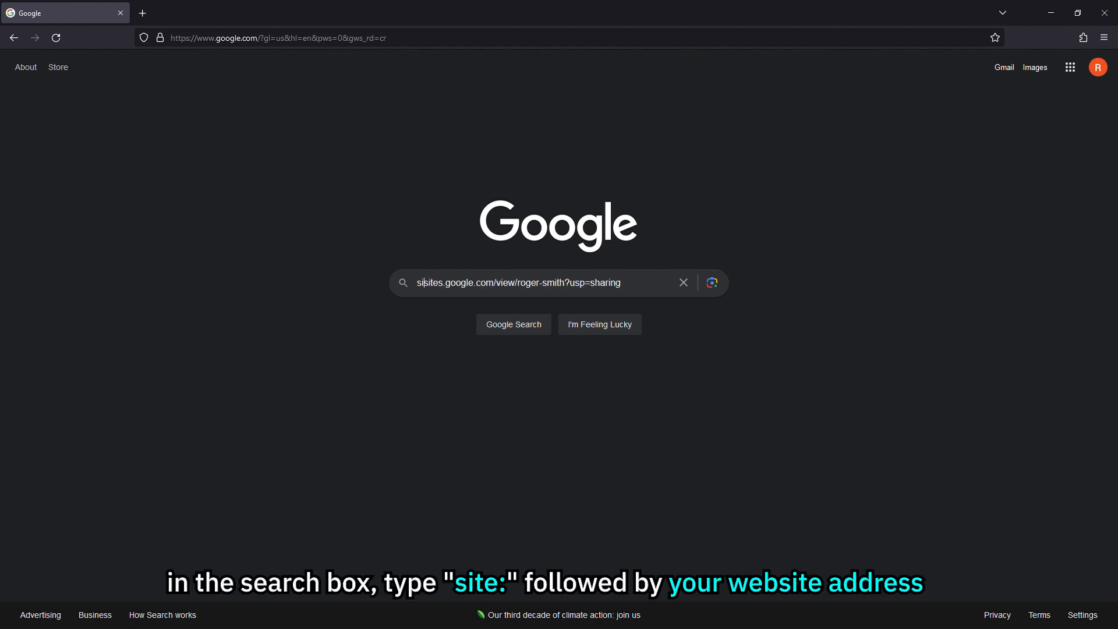
pyautogui.write('site:')
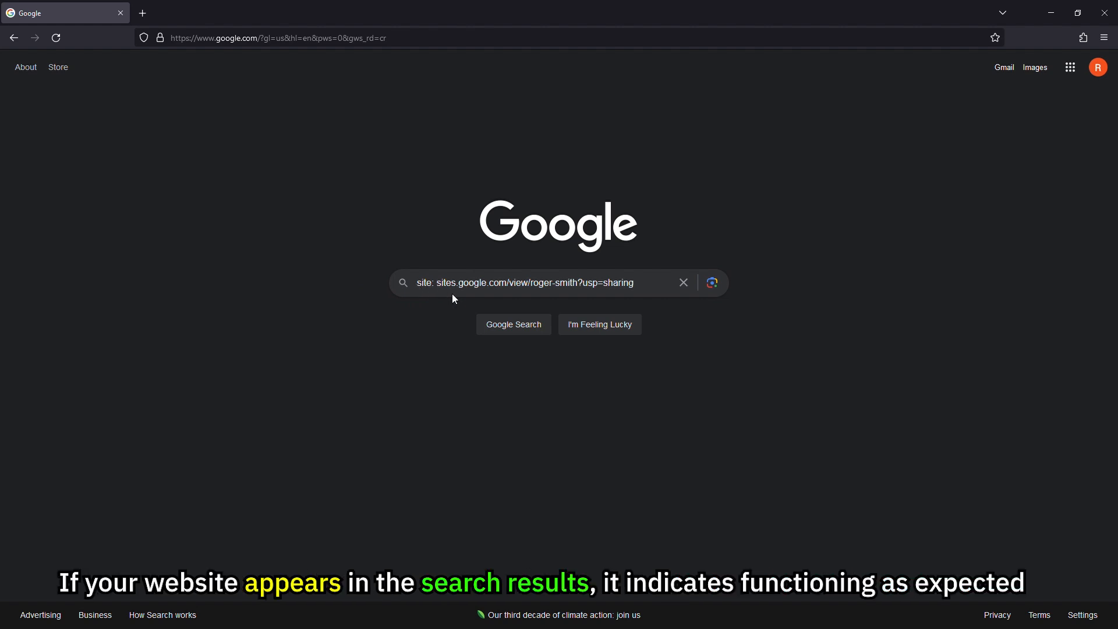
pyautogui.press('BackSpace')
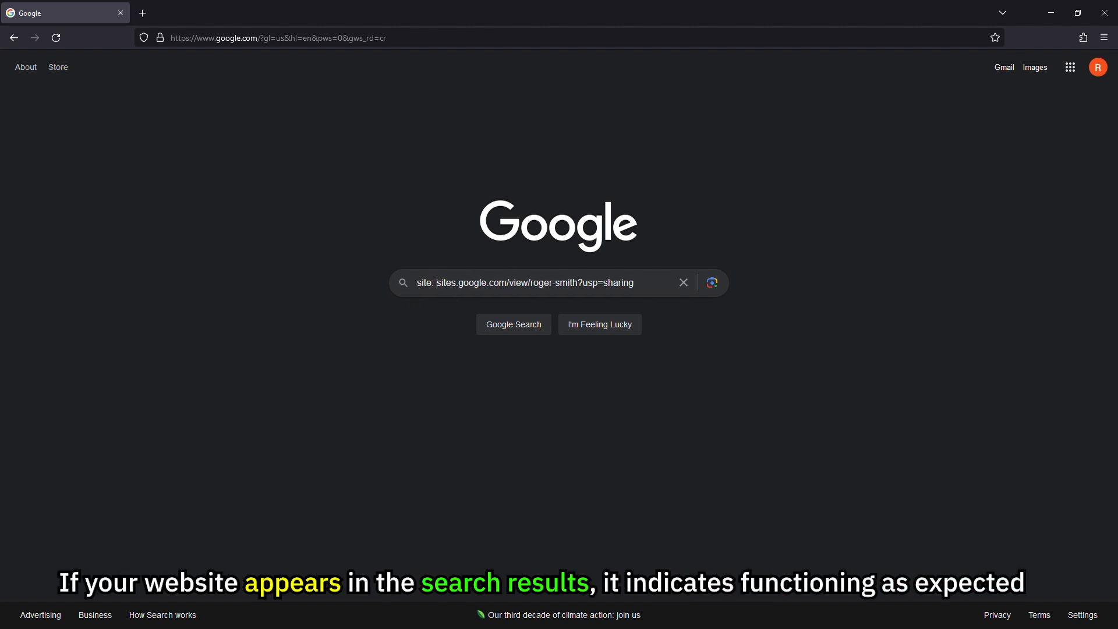